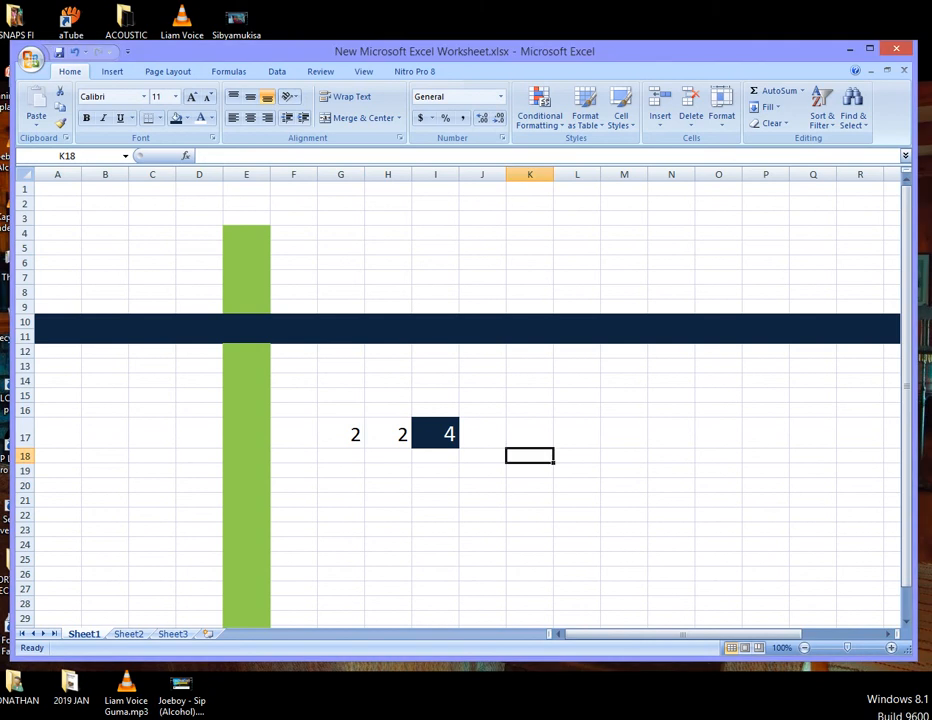
- Try to edit the SUM formula in I17, removing its equals sign
left_click_drag(435, 433, 341, 433)
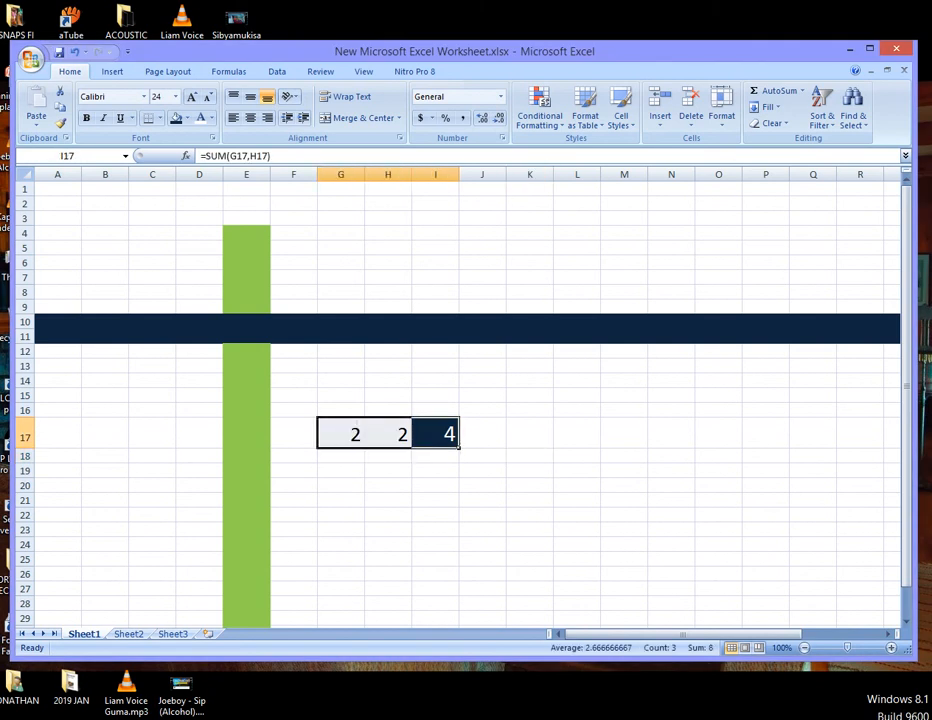
key("BackSpace")
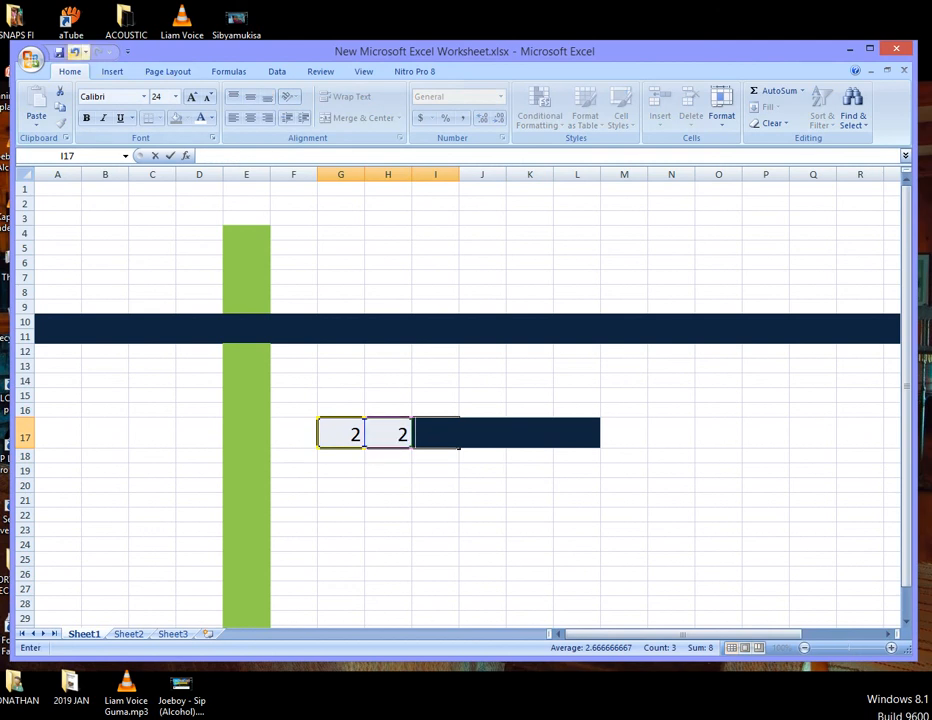
left_click(75, 52)
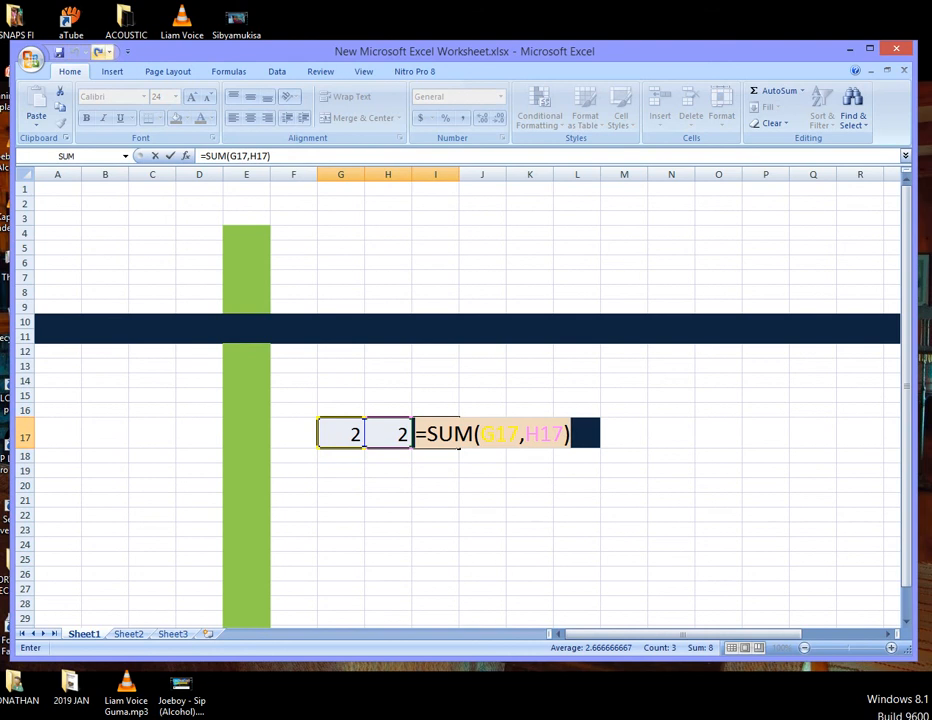
left_click(427, 434)
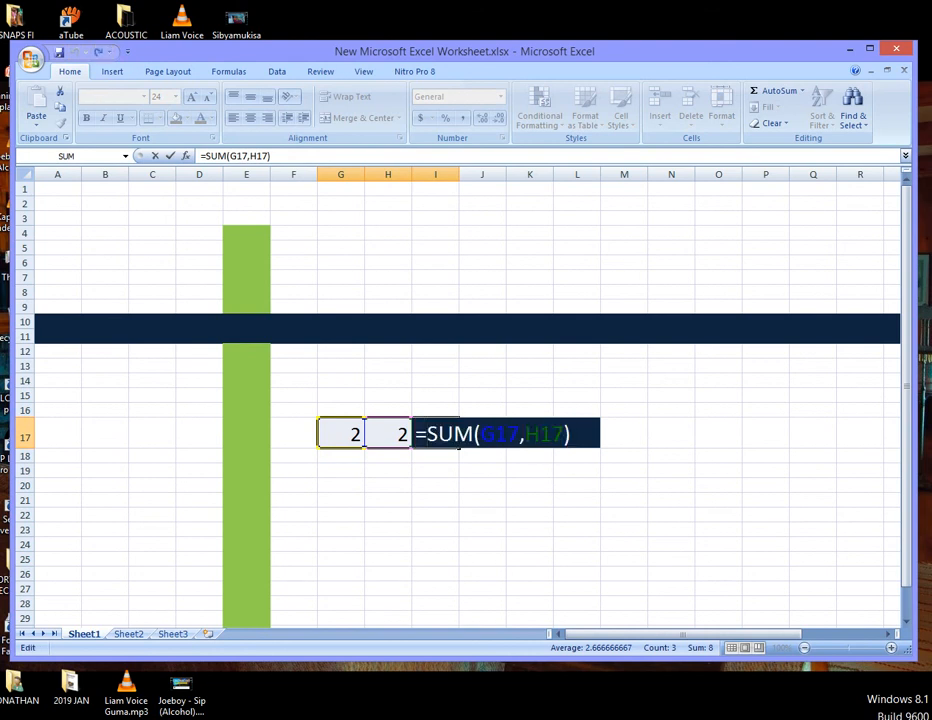
key("BackSpace")
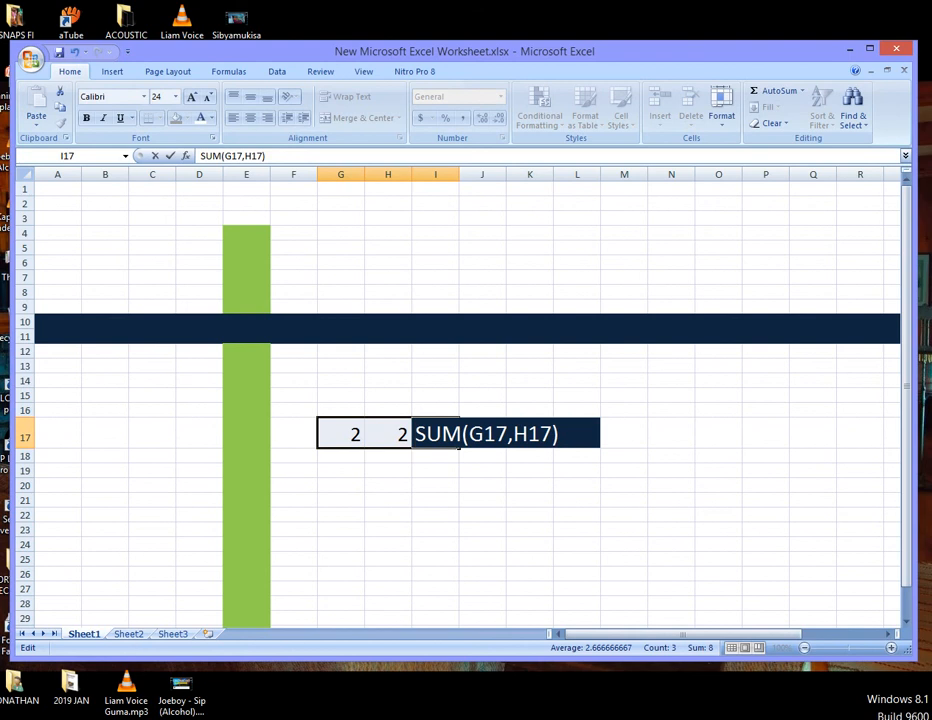
- Delete the entire columns G through M holding the numbers and formula
left_click_drag(624, 436, 342, 455)
right_click(346, 456)
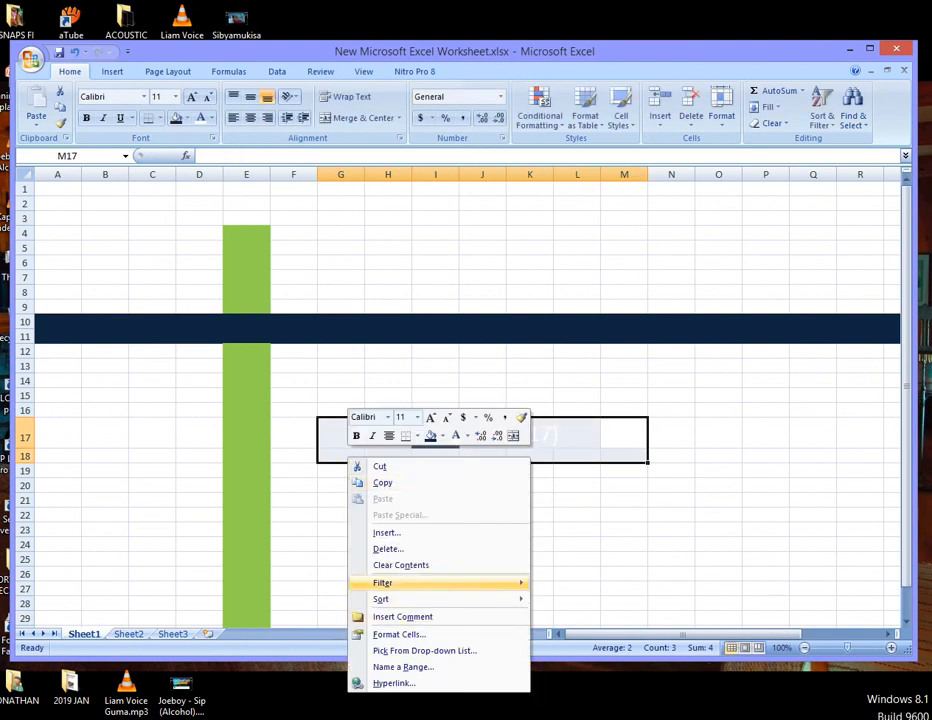
left_click(388, 549)
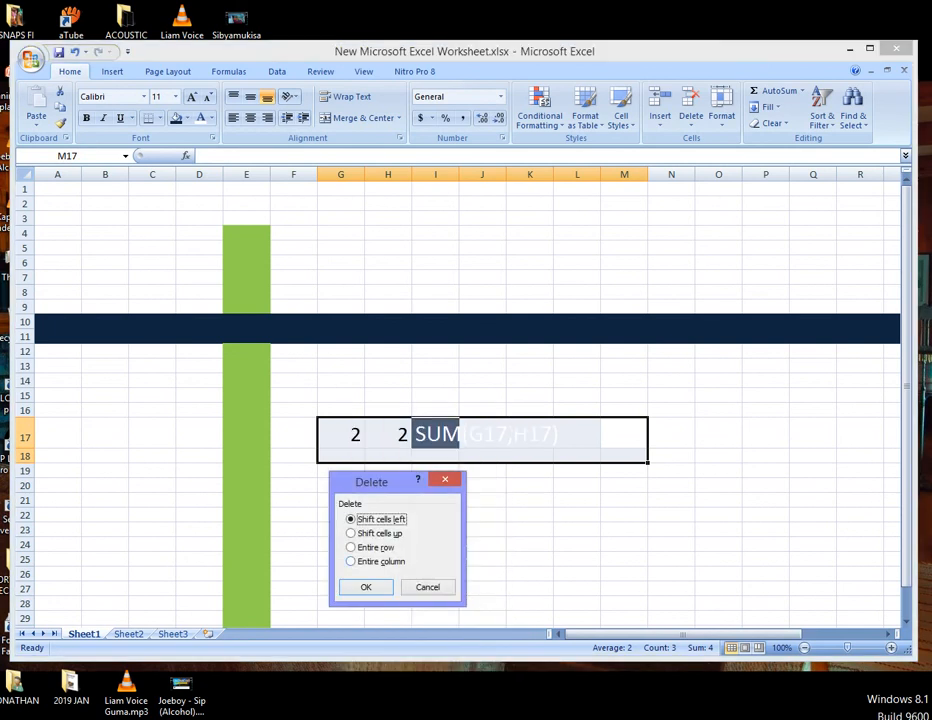
left_click(381, 561)
left_click(366, 587)
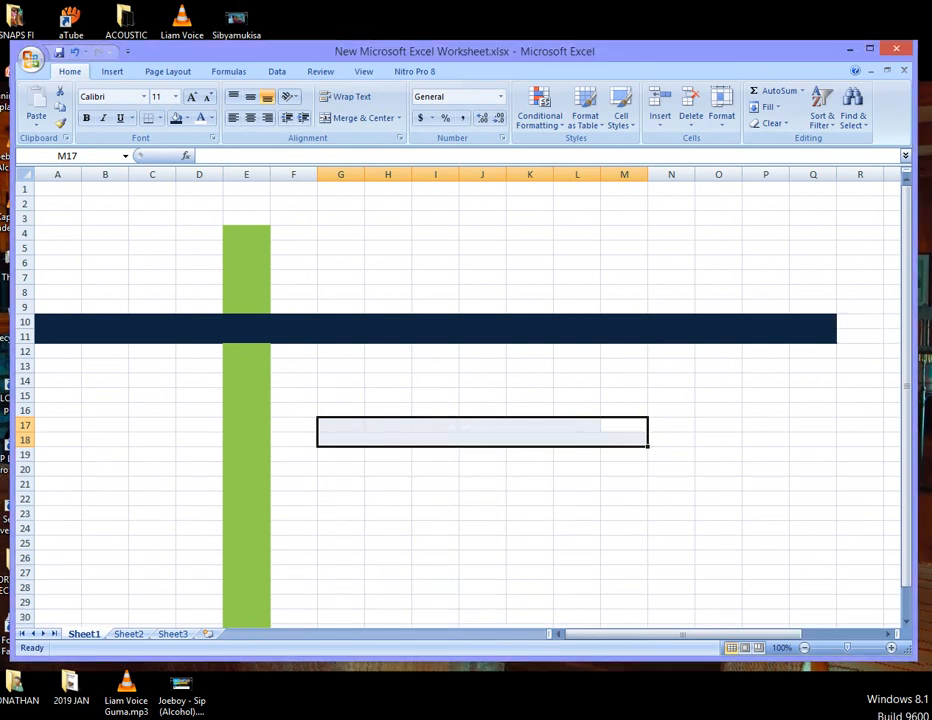
left_click(482, 513)
left_click(388, 395)
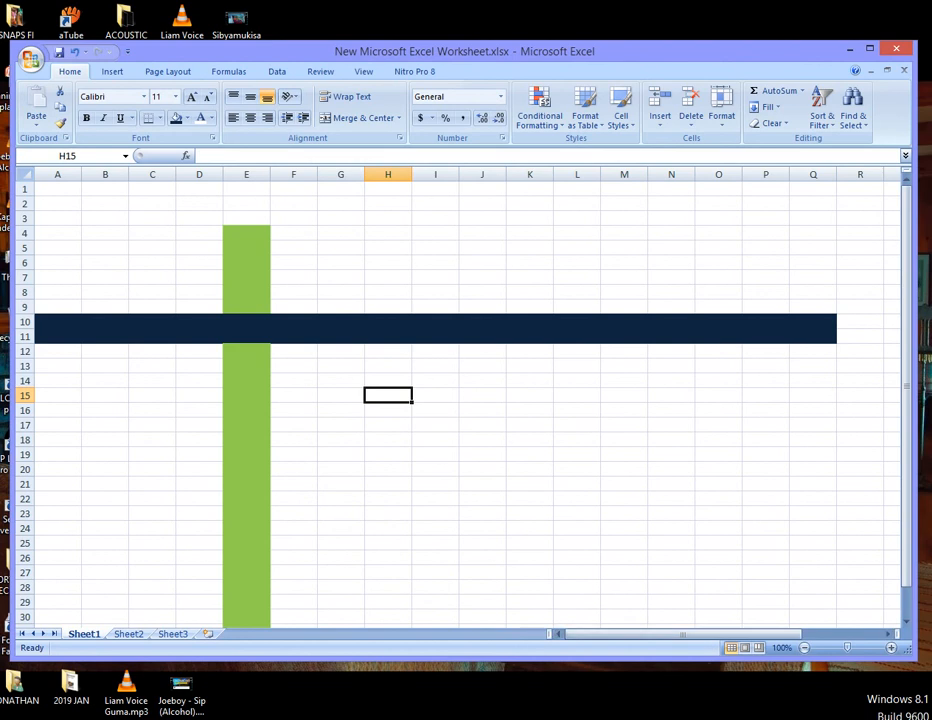
left_click_drag(915, 659, 930, 719)
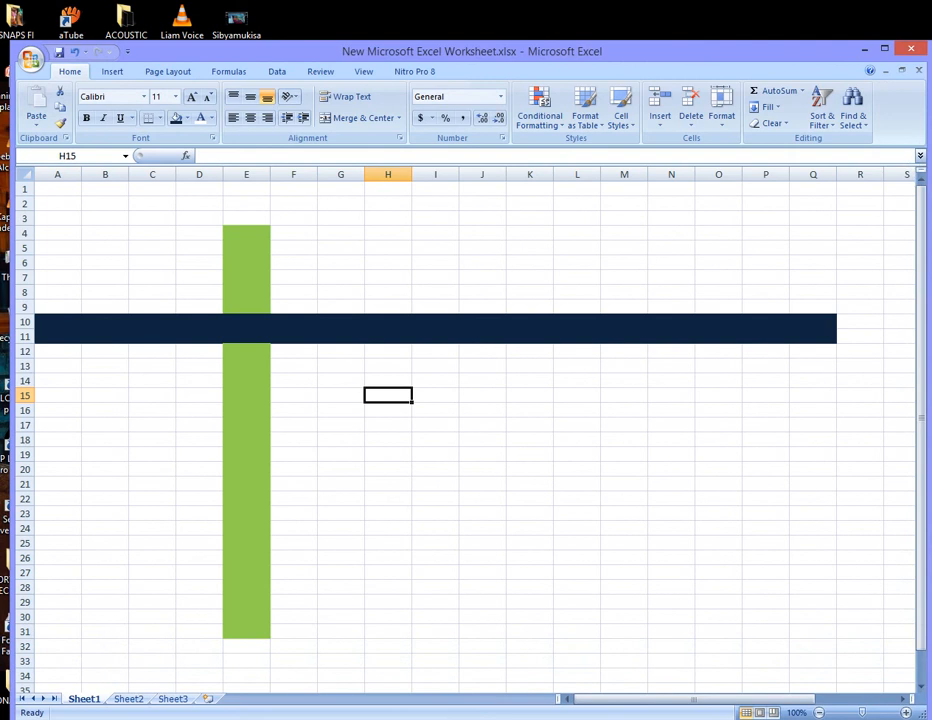
mouse_move(642, 719)
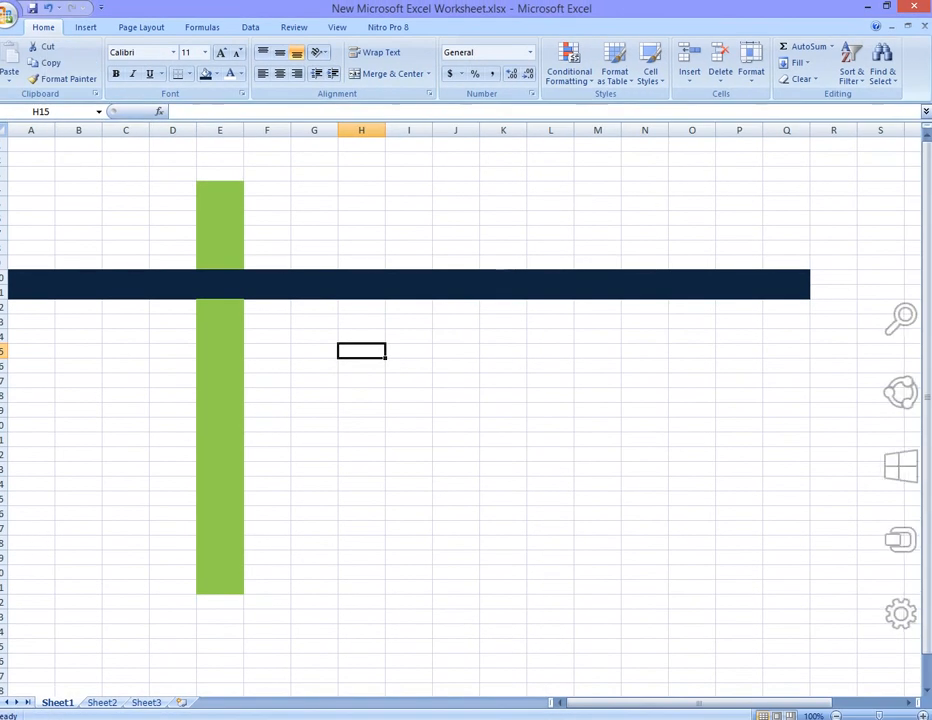
mouse_move(901, 474)
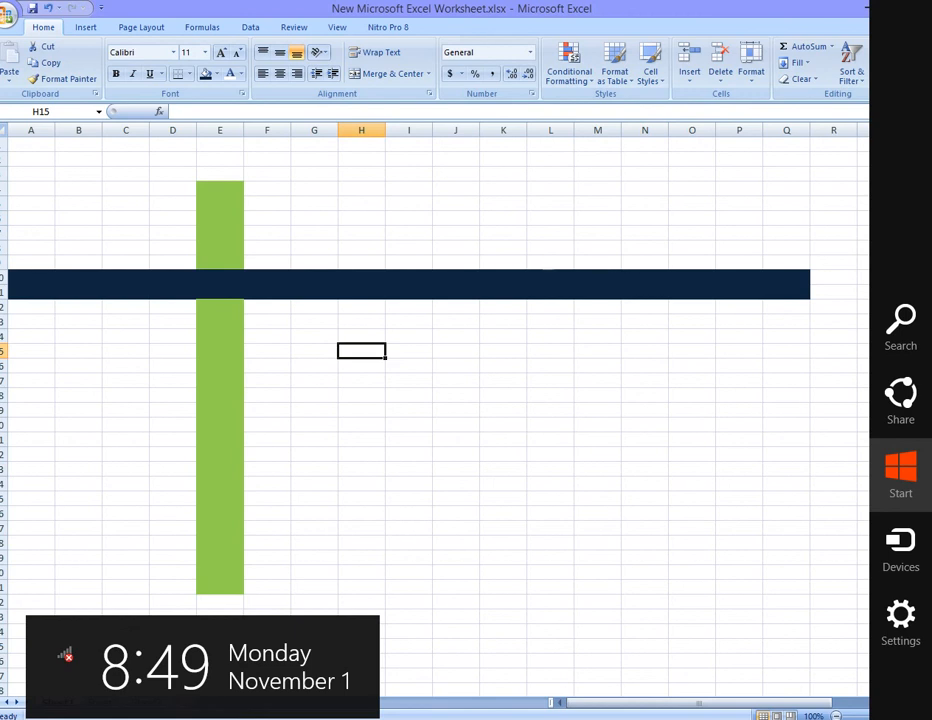
key("Escape")
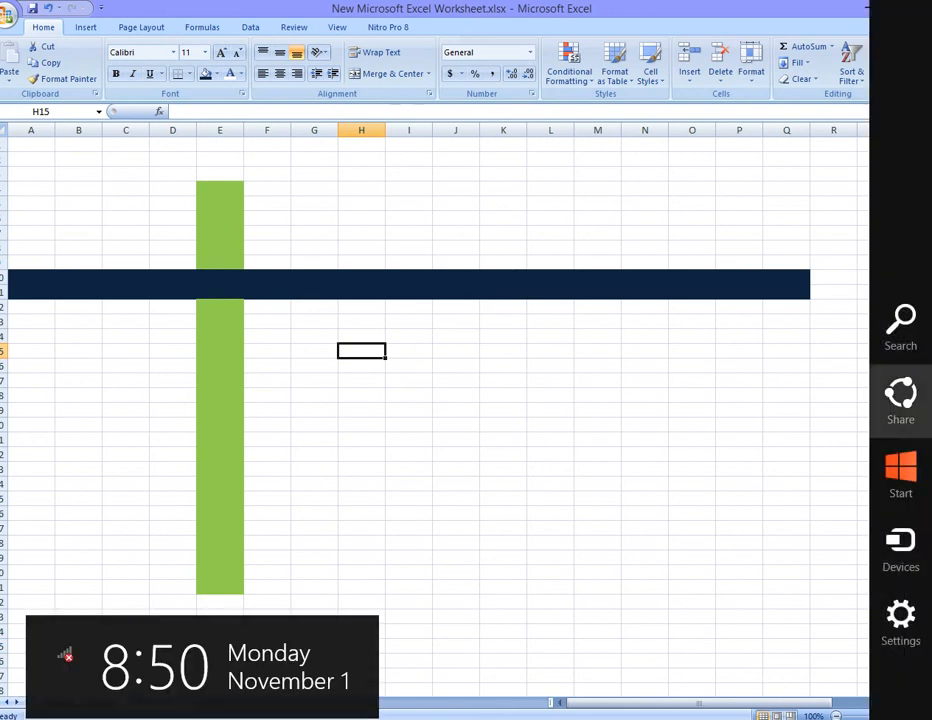
- Search Windows for excel and open Microsoft Office Excel 2007
left_click(900, 325)
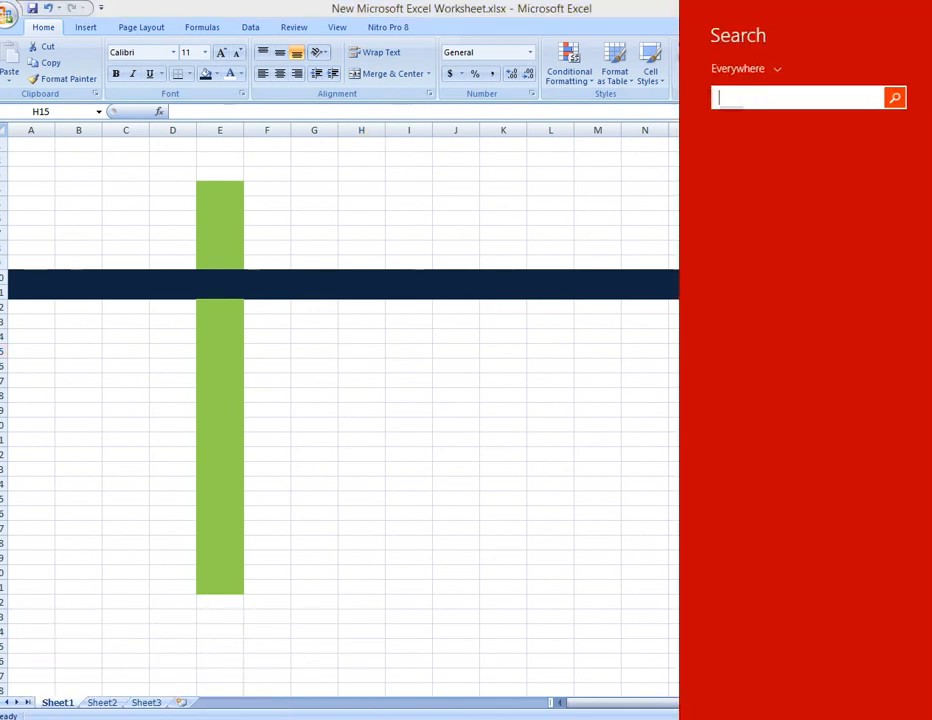
type("e")
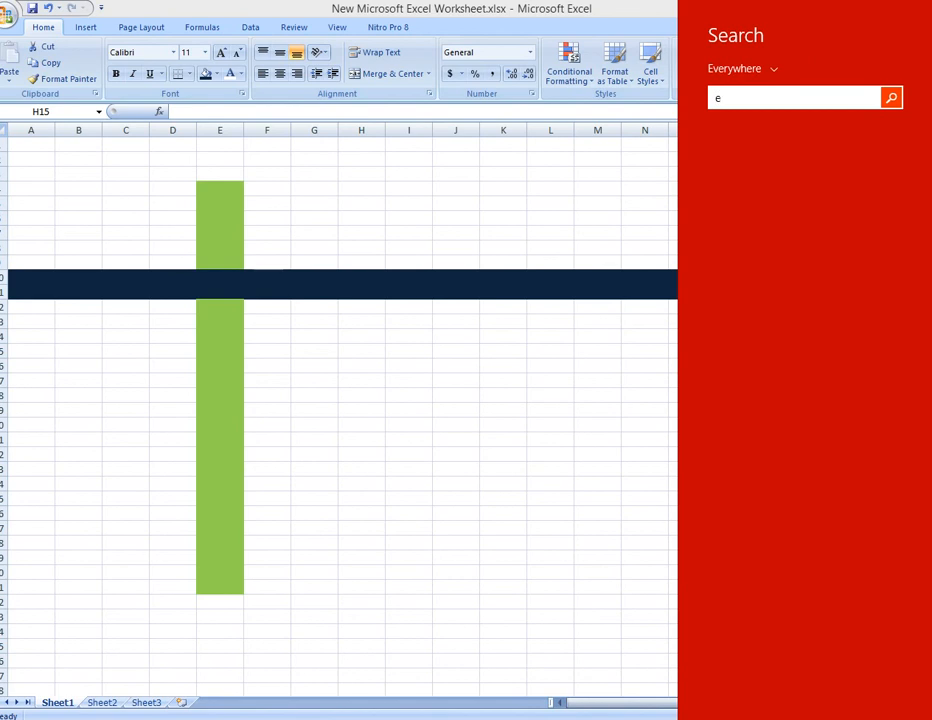
type("xcel")
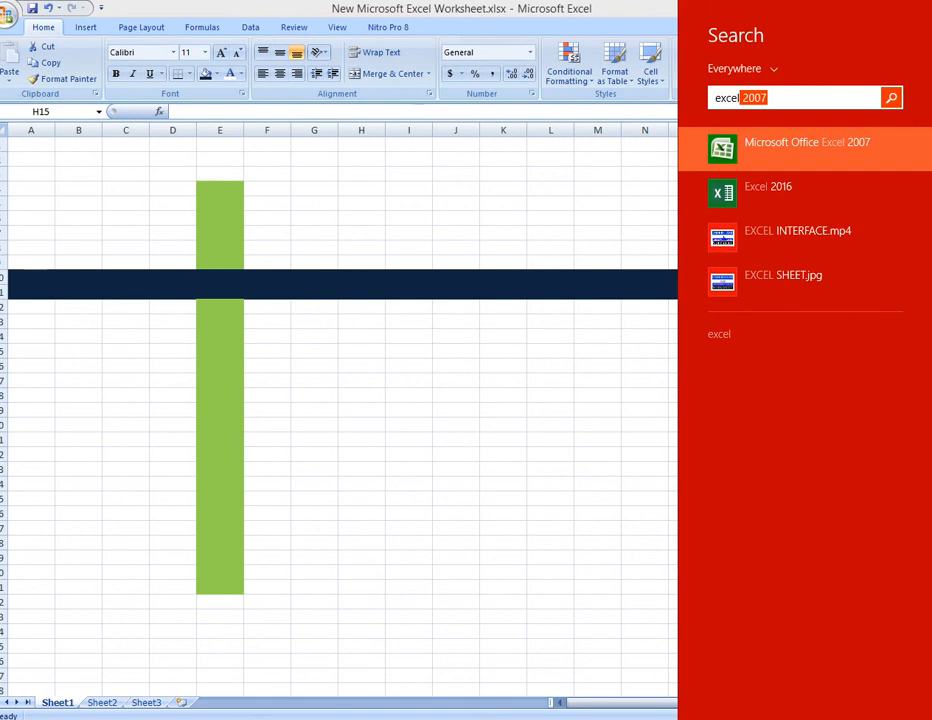
key("Return")
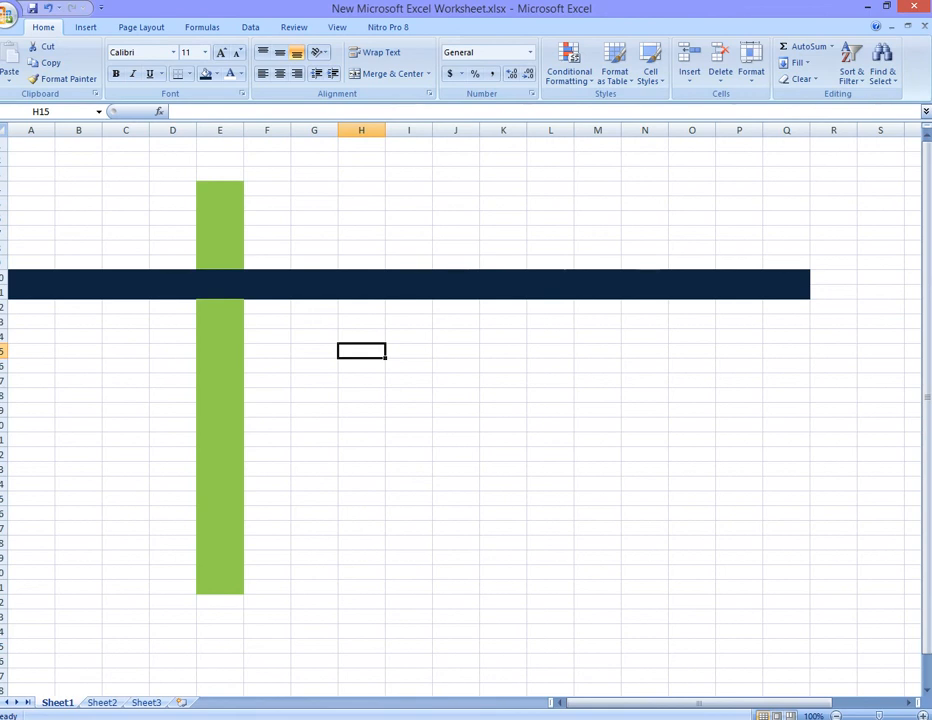
- Label the green column 'columns' in E32 and the dark row 'rows' in R10
left_click(220, 602)
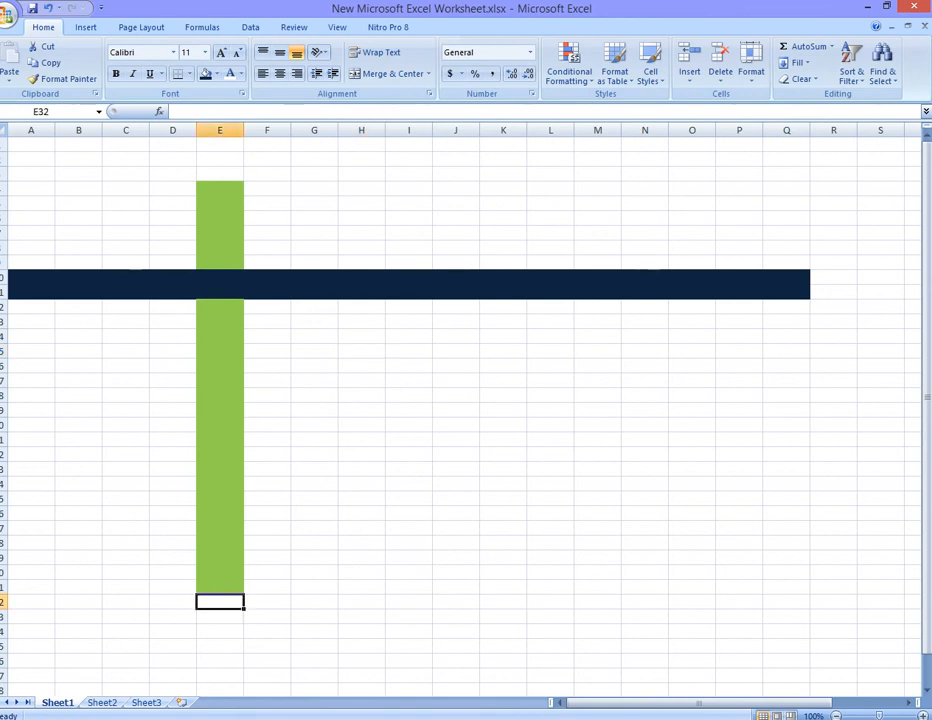
type("co")
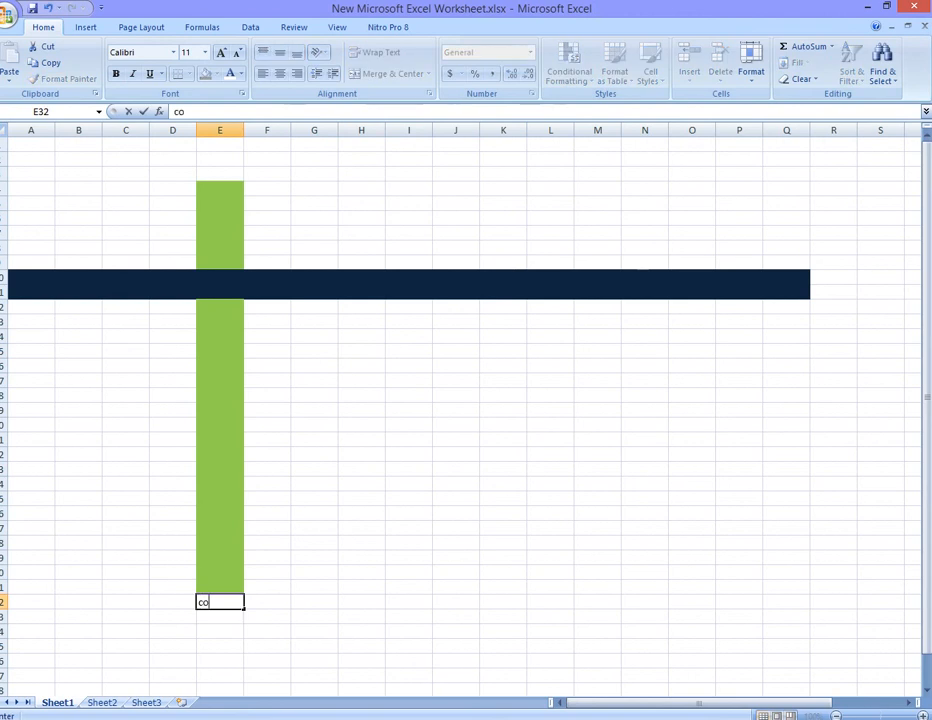
type("lumns")
left_click(833, 277)
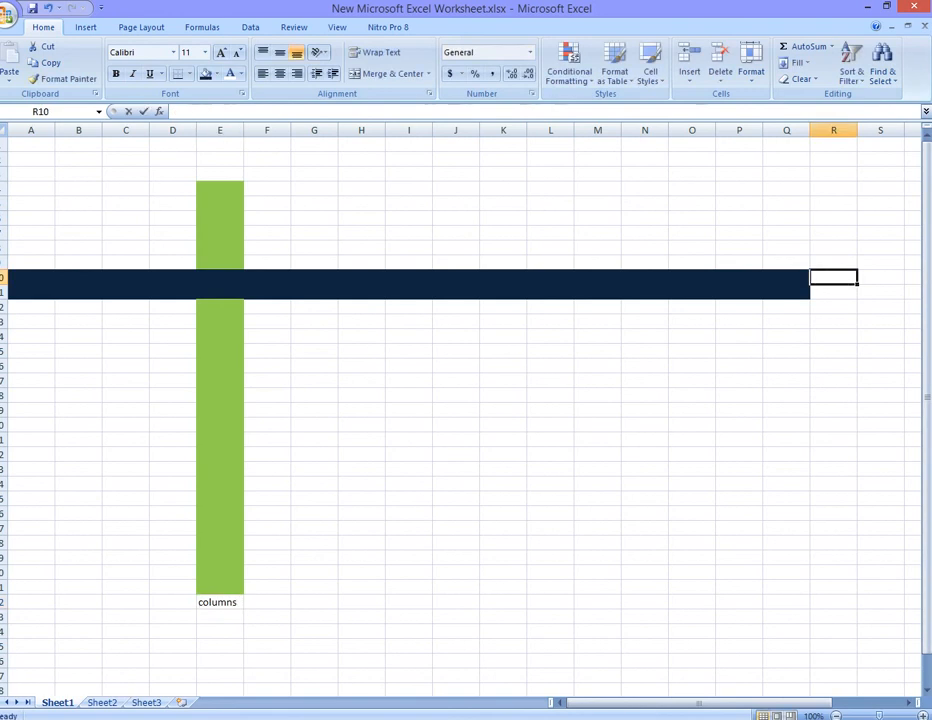
type("rows")
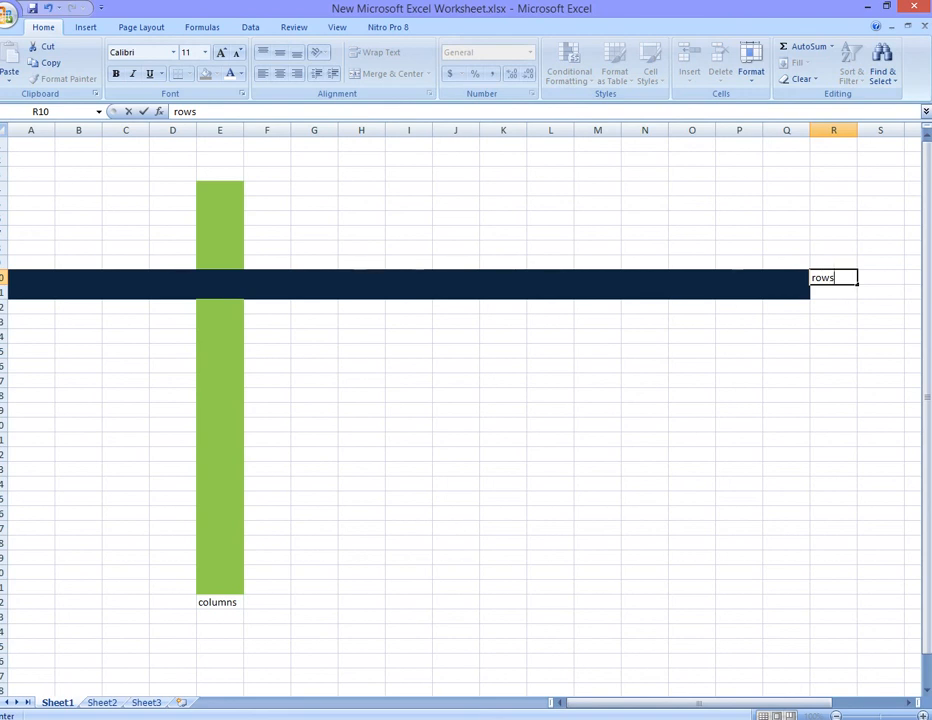
- Enter the drinks milk, water, sodas and juice down cells G15 to G18
left_click(314, 351)
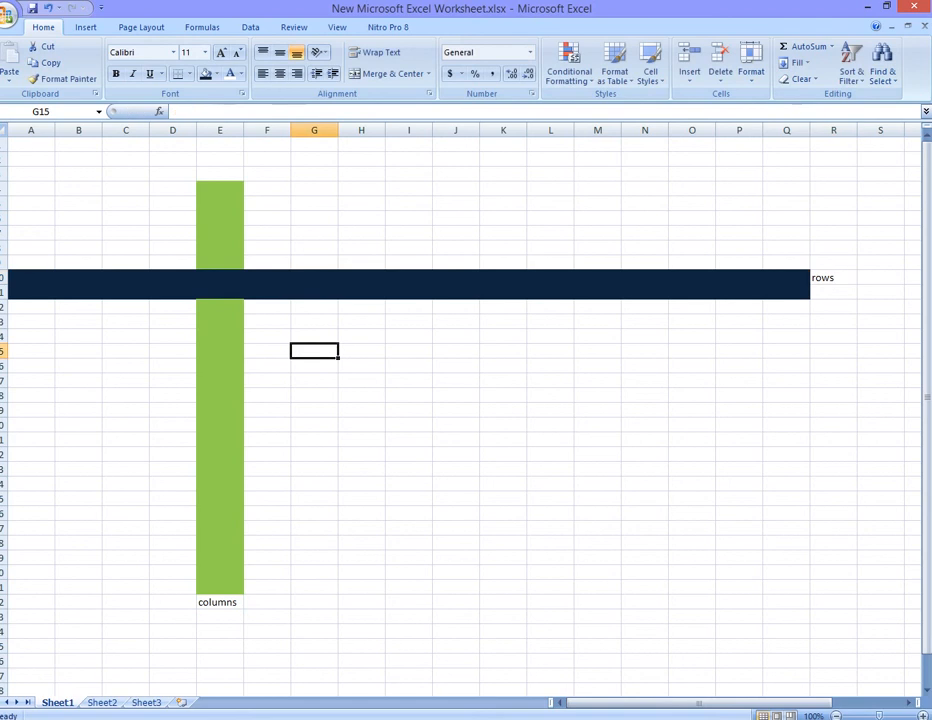
type("mil")
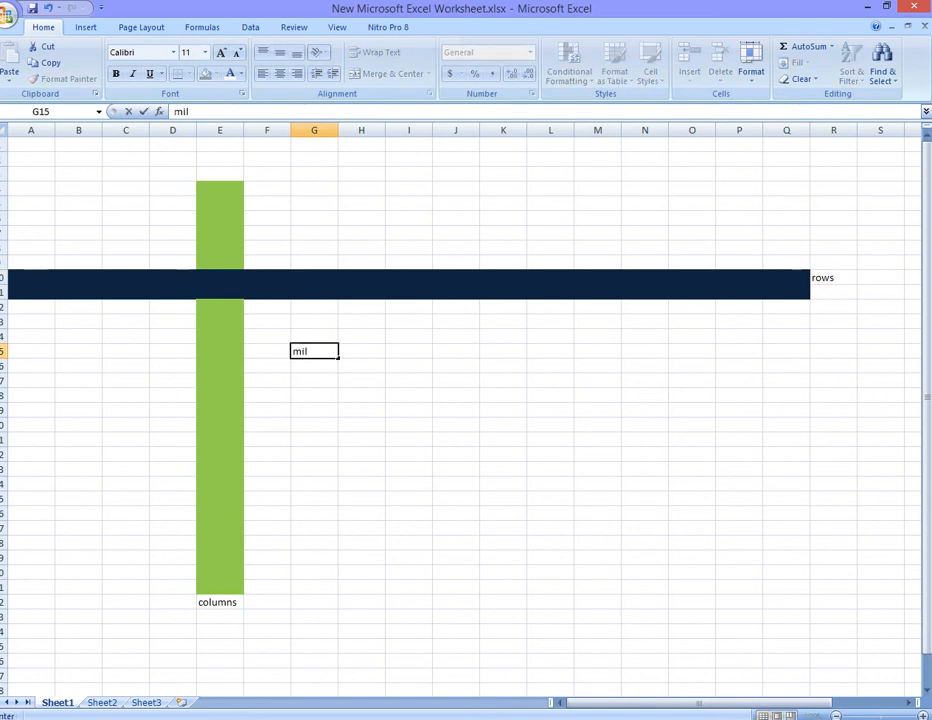
type("k")
key("Return")
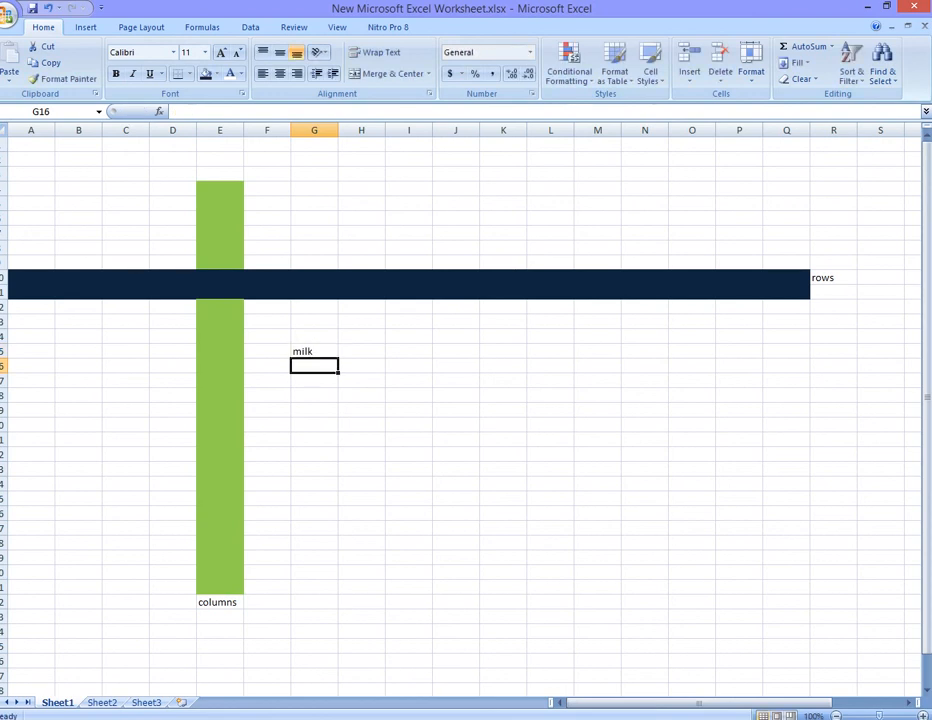
type("water")
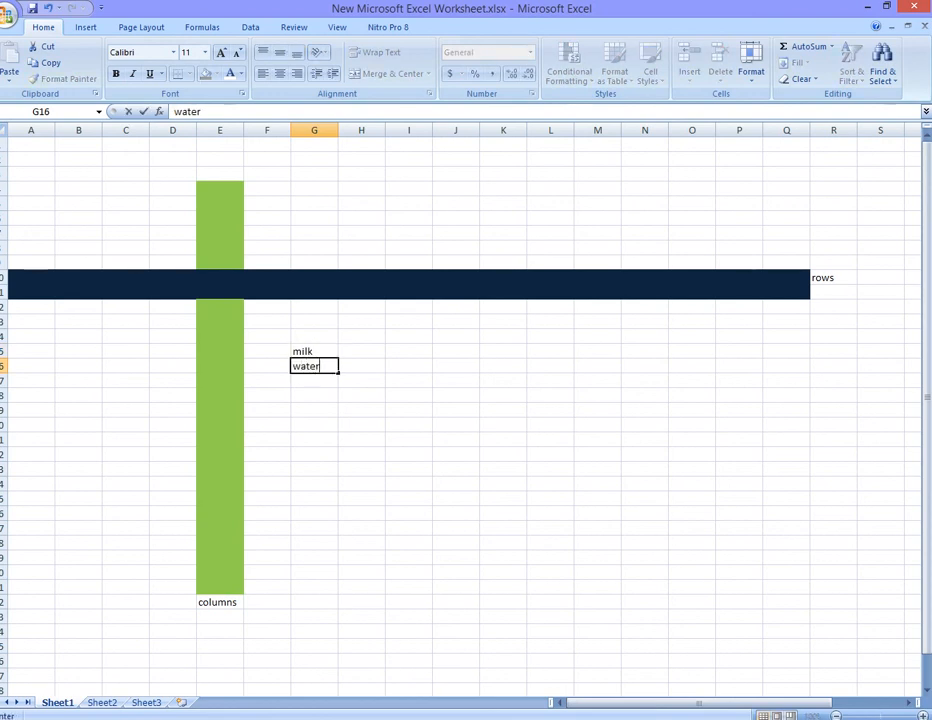
key("Return")
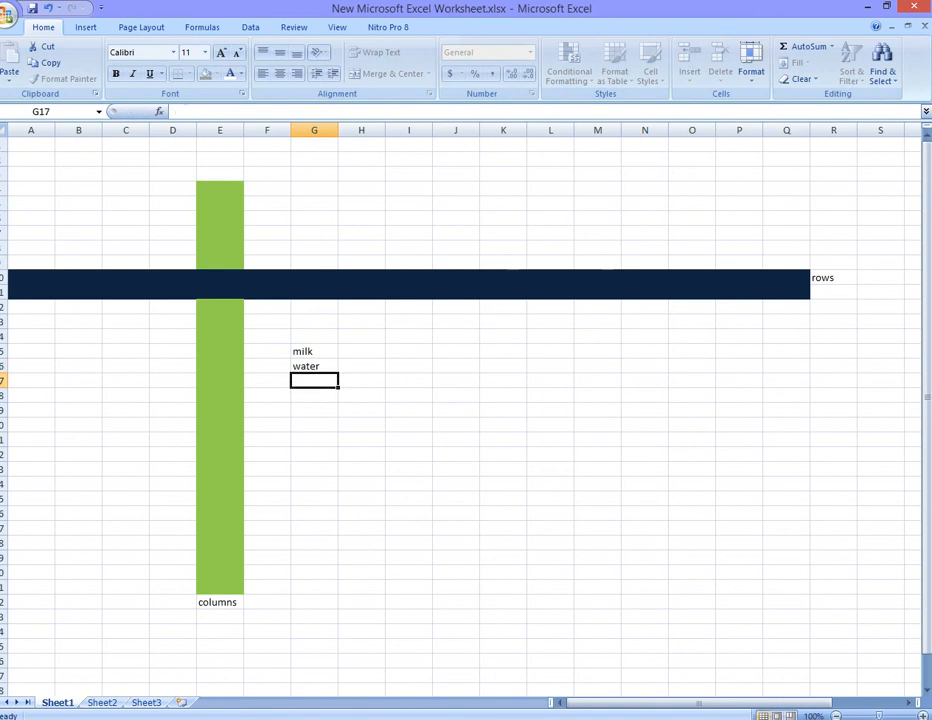
type("sodas")
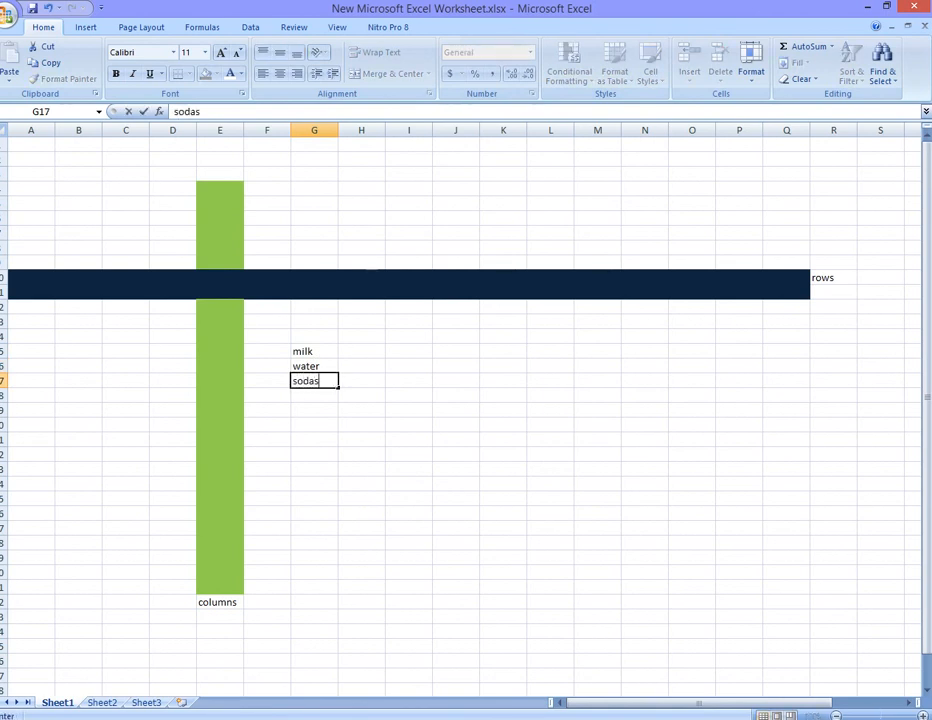
key("Return")
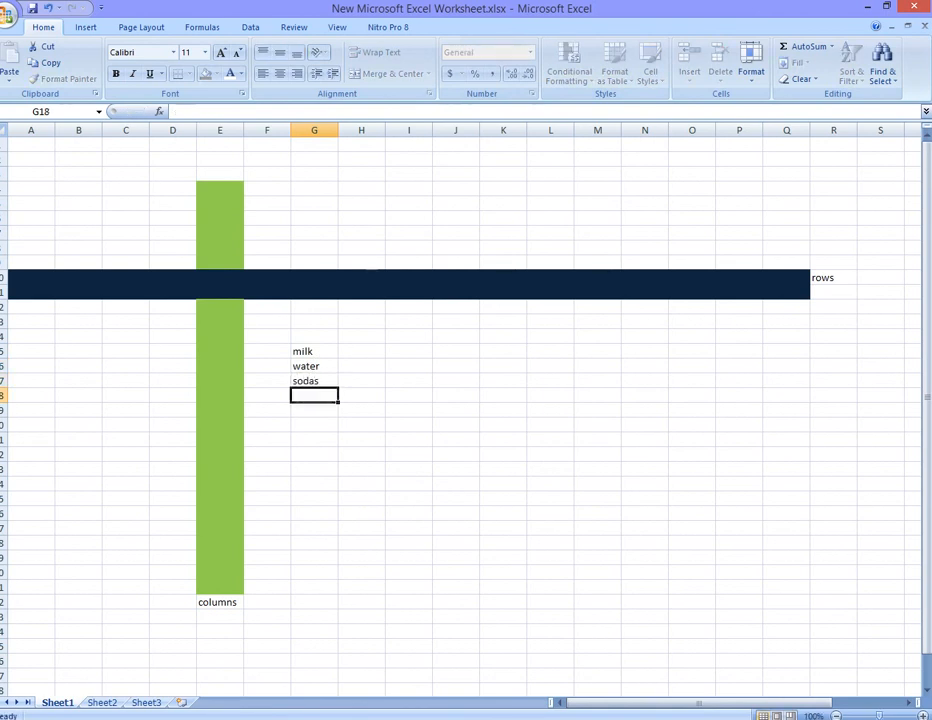
type("ju")
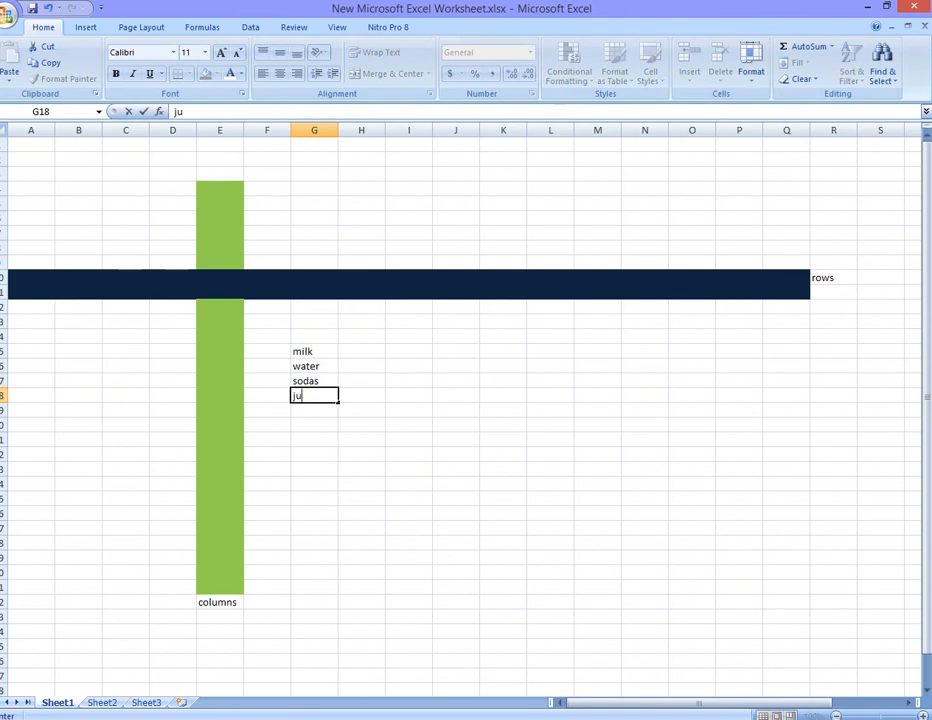
type("ice")
- Enter the day headers Monday, Tuesday and wednesdy across cells H14 to J14
left_click(361, 337)
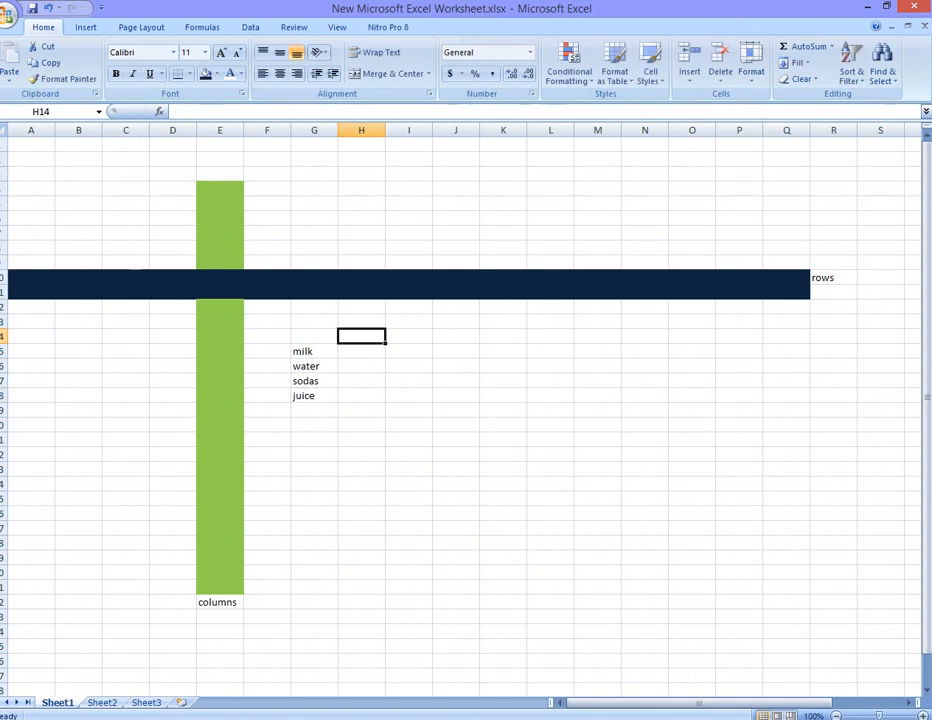
type("mon")
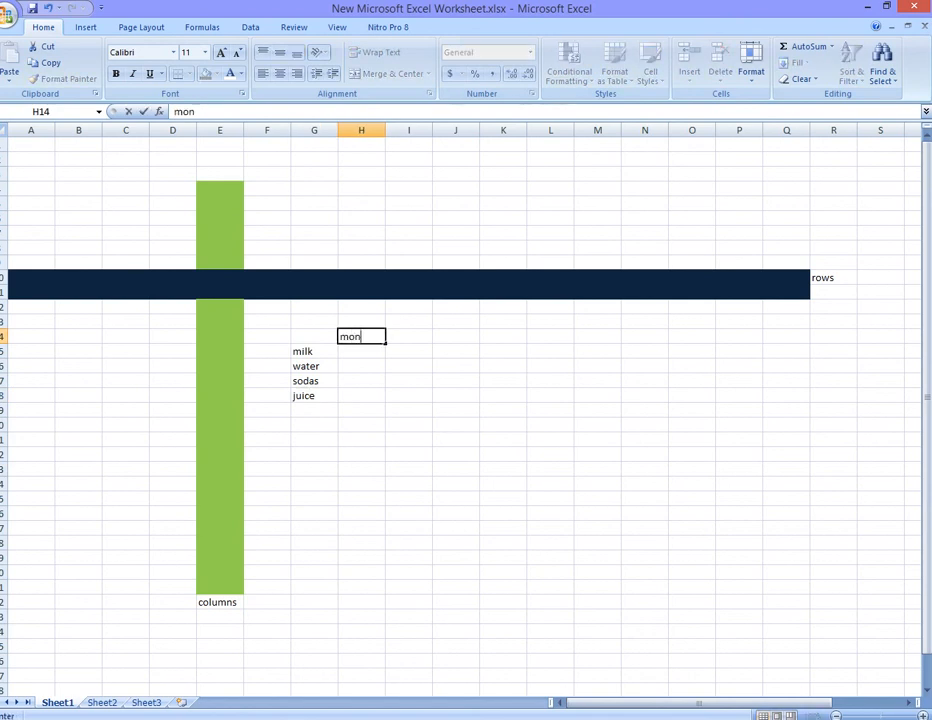
type("day")
key("Tab")
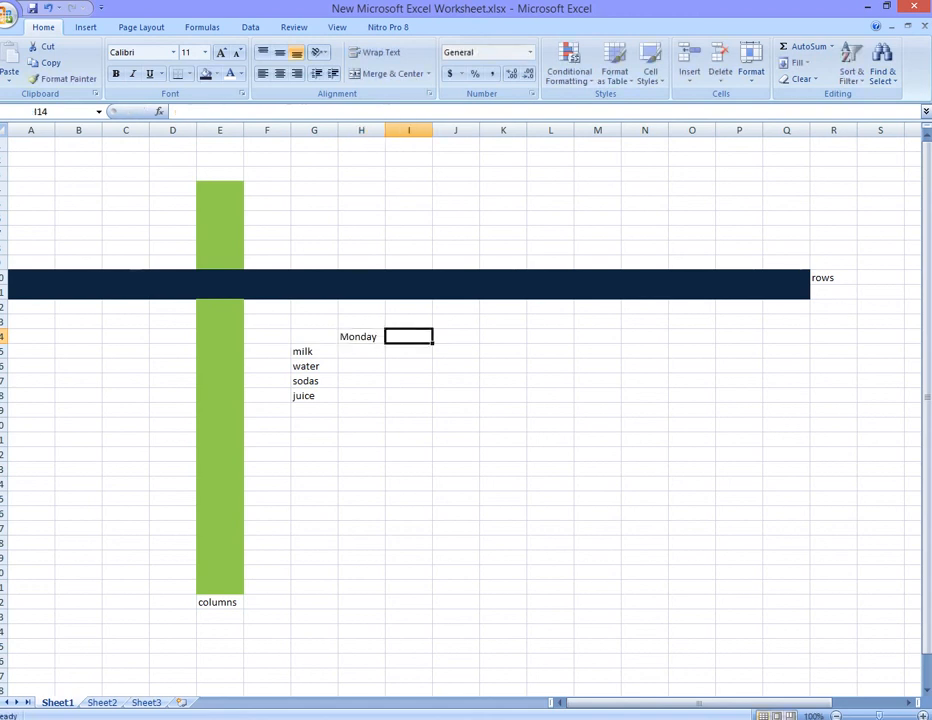
type("tues")
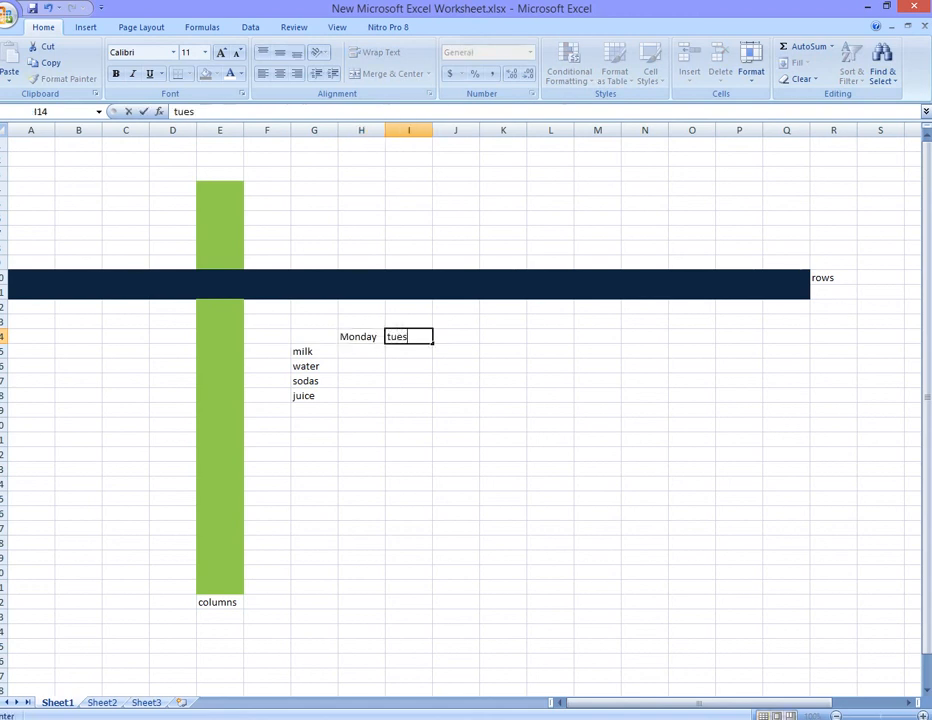
type("day")
key("Tab")
type("wen")
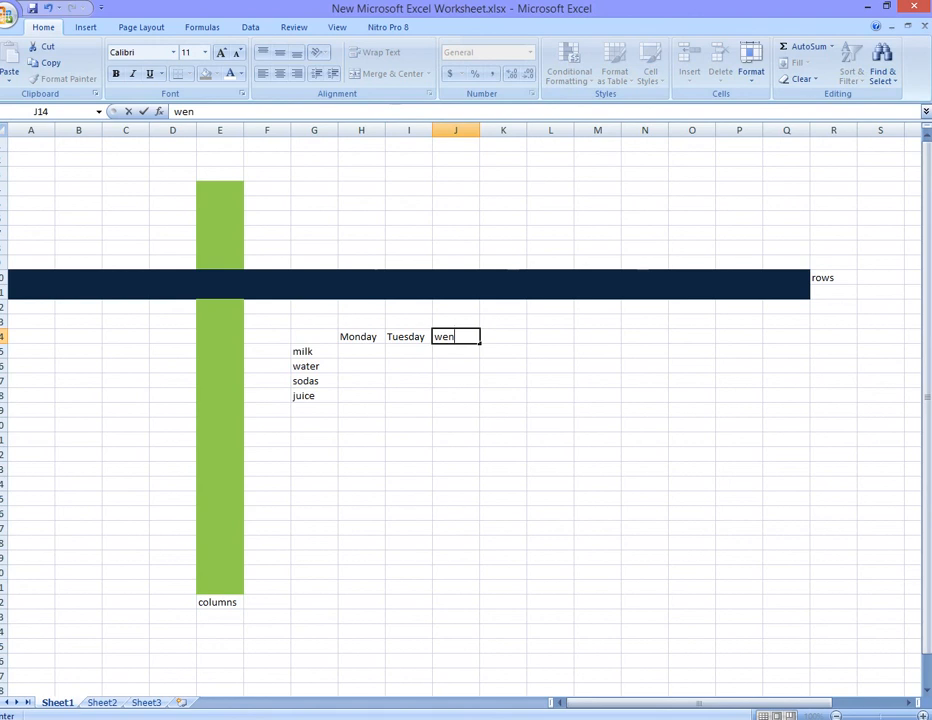
key("BackSpace")
type("dnesdy")
- Make the drink names in G15 to G18 bold and enlarge them to 16 pt
left_click_drag(314, 396, 314, 351)
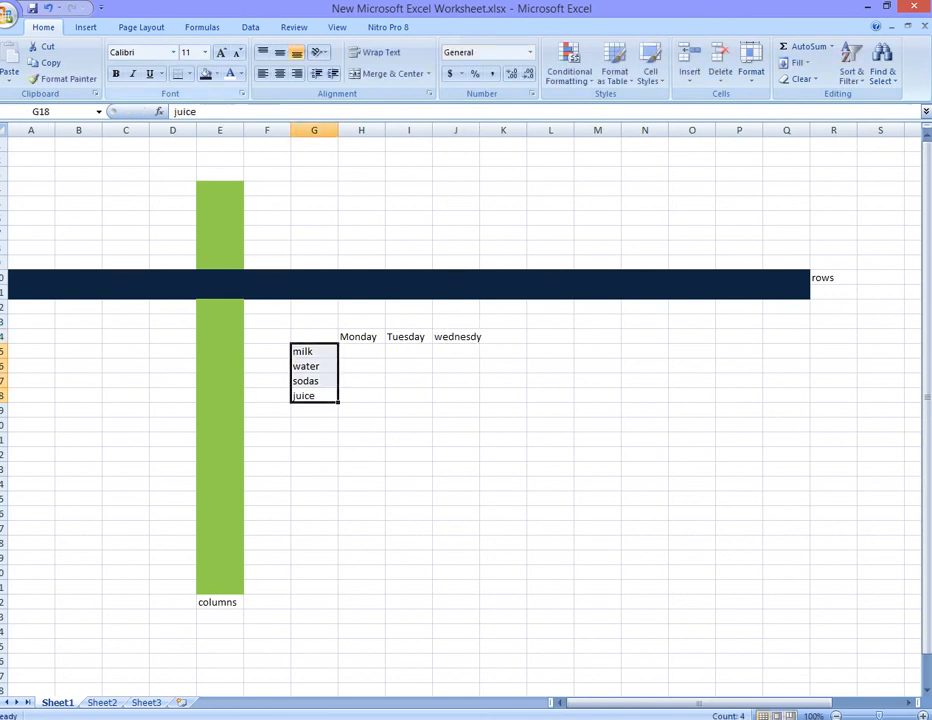
left_click(115, 74)
left_click(221, 53)
left_click(221, 53)
left_click(221, 53)
left_click(221, 53)
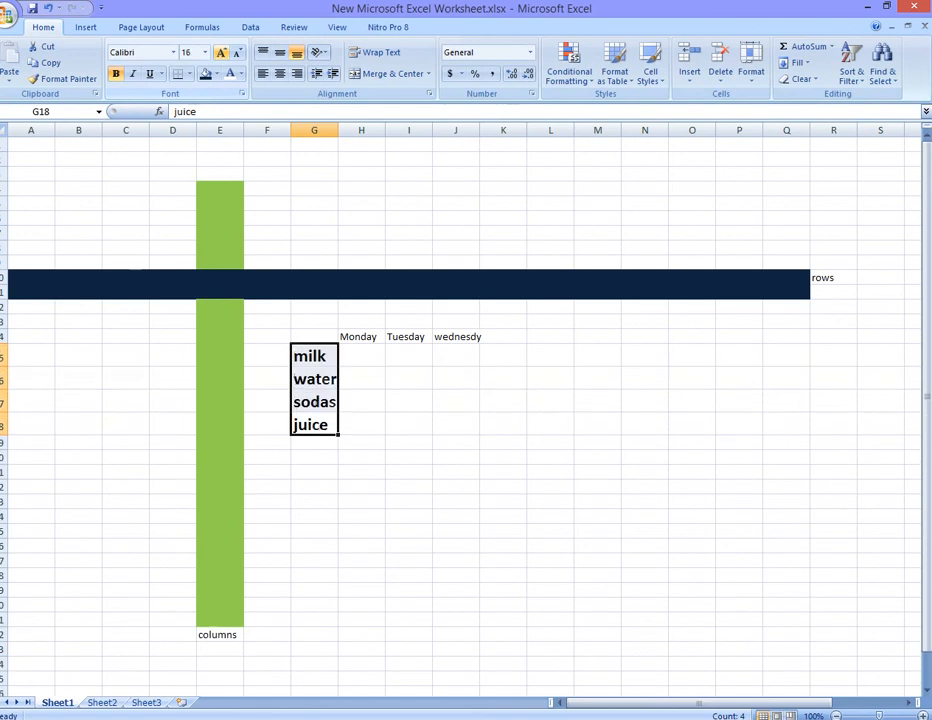
- Make the day headers in H14 to J14 bold and enlarge them to 16 pt
left_click_drag(360, 337, 456, 337)
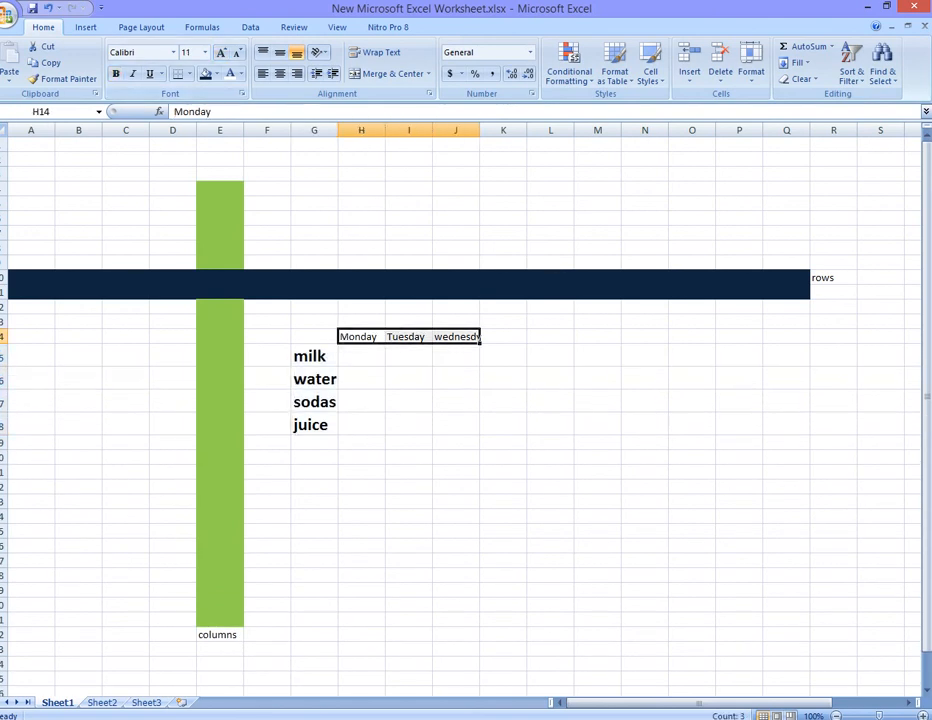
left_click(116, 74)
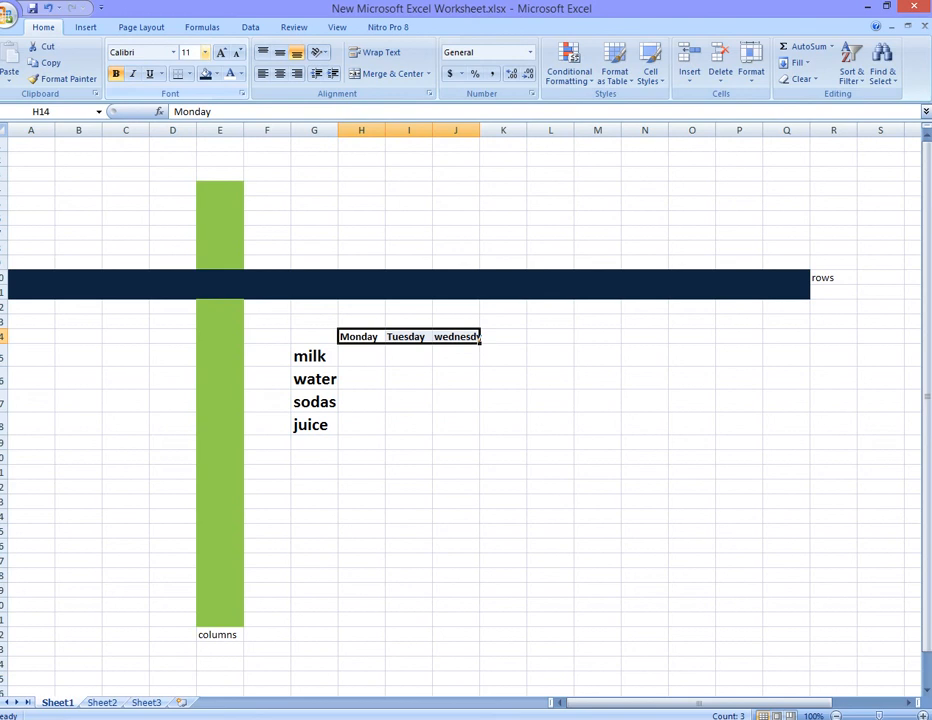
left_click(221, 53)
left_click(221, 53)
left_click(221, 53)
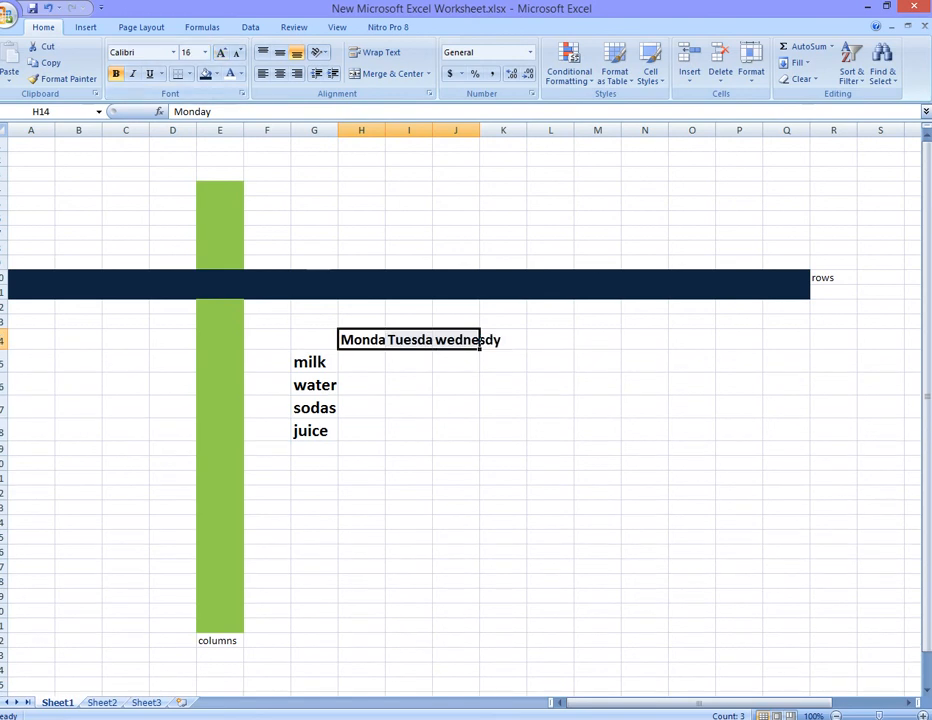
- Widen the day columns so the headers Monday, Tuesday and wednesdy fit
left_click(362, 363)
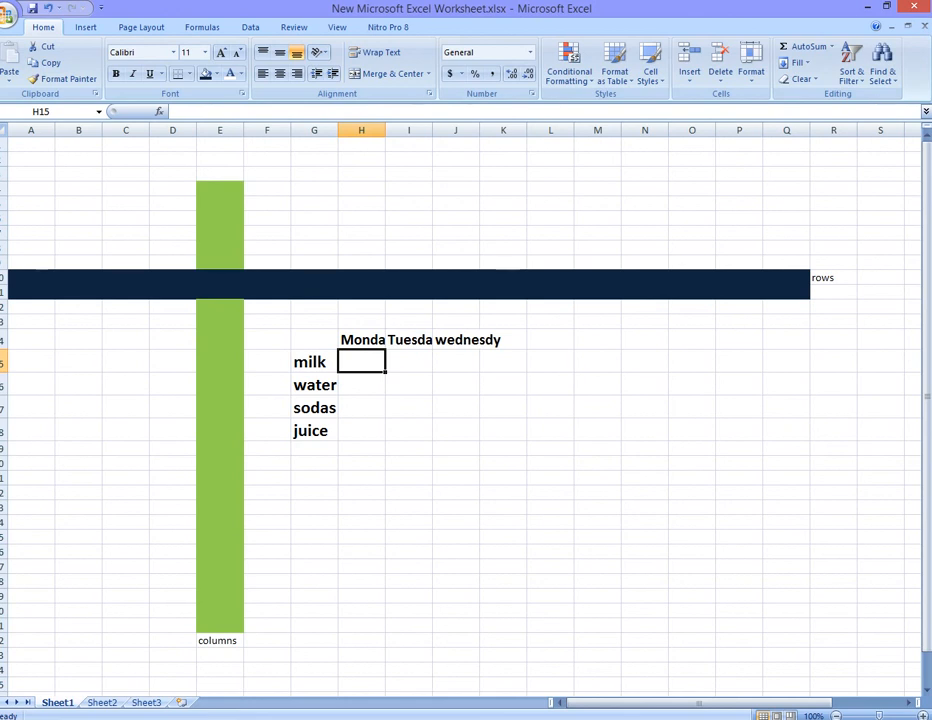
left_click_drag(385, 130, 501, 130)
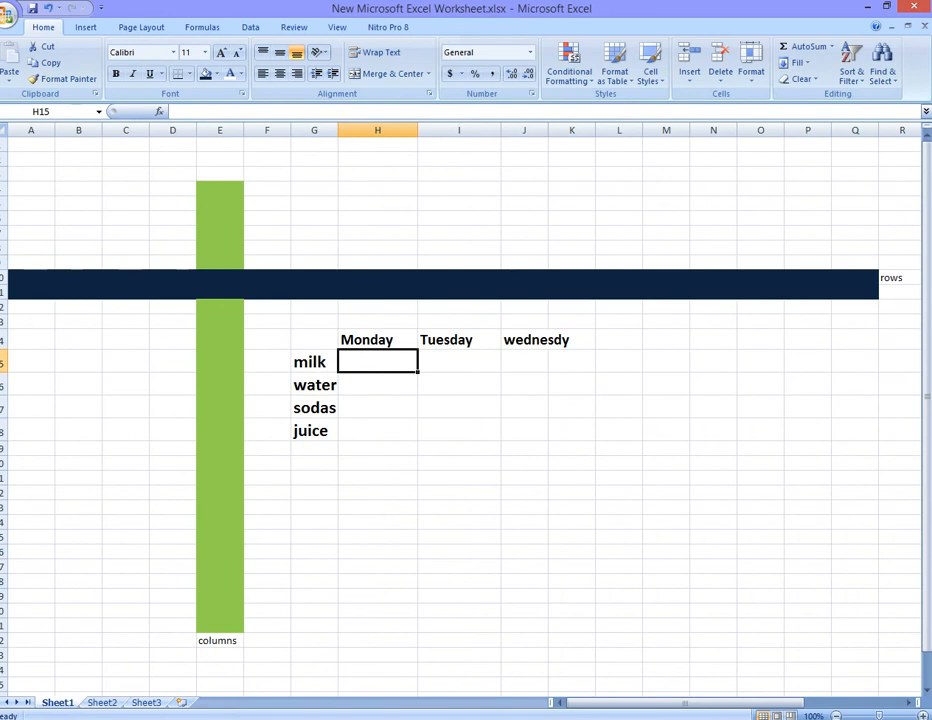
- Enter the milk counts 4, 2 and 3 for Monday, Tuesday and Wednesday in H15 to J15
type("4")
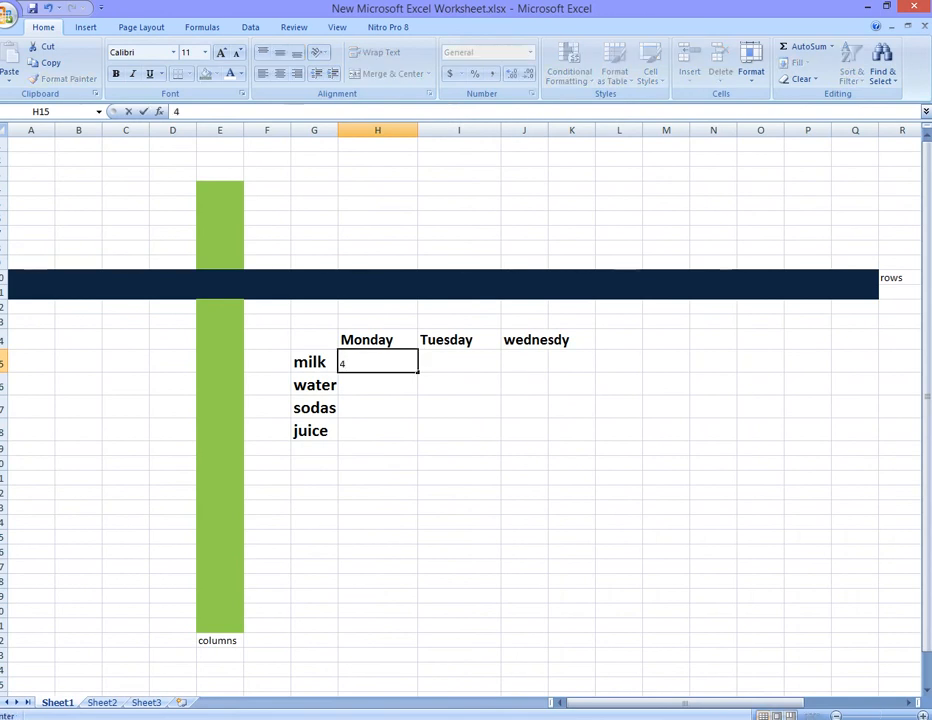
key("Tab")
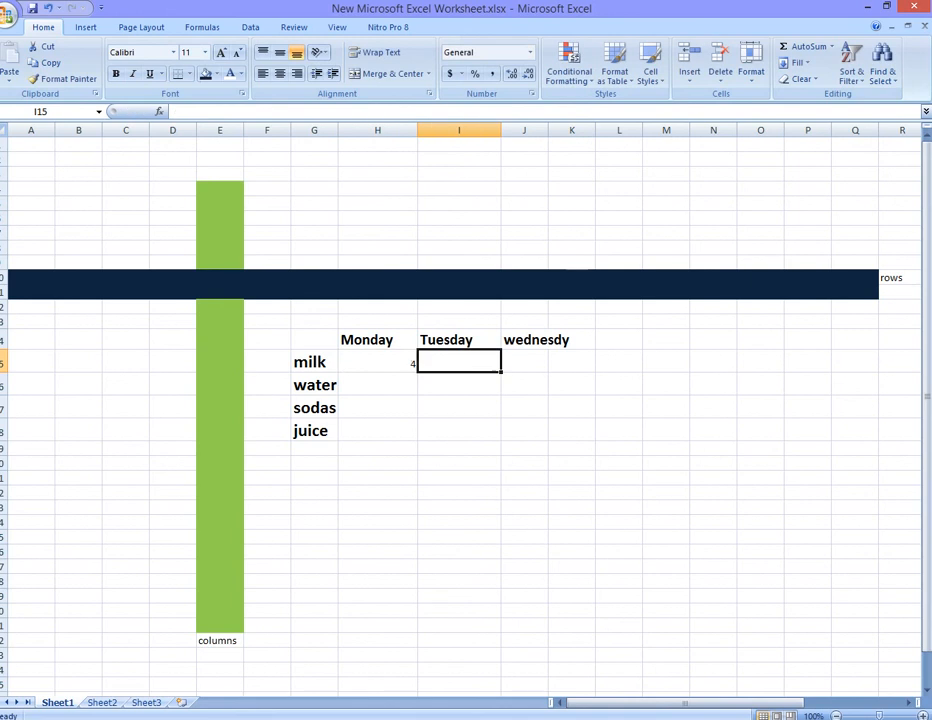
type("2")
key("Tab")
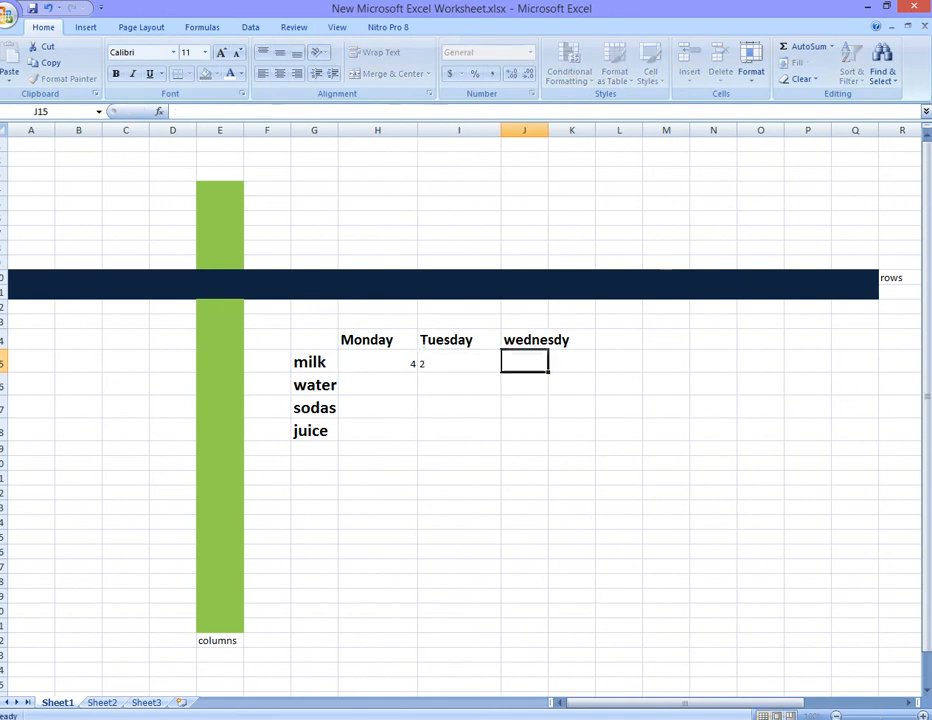
type("3")
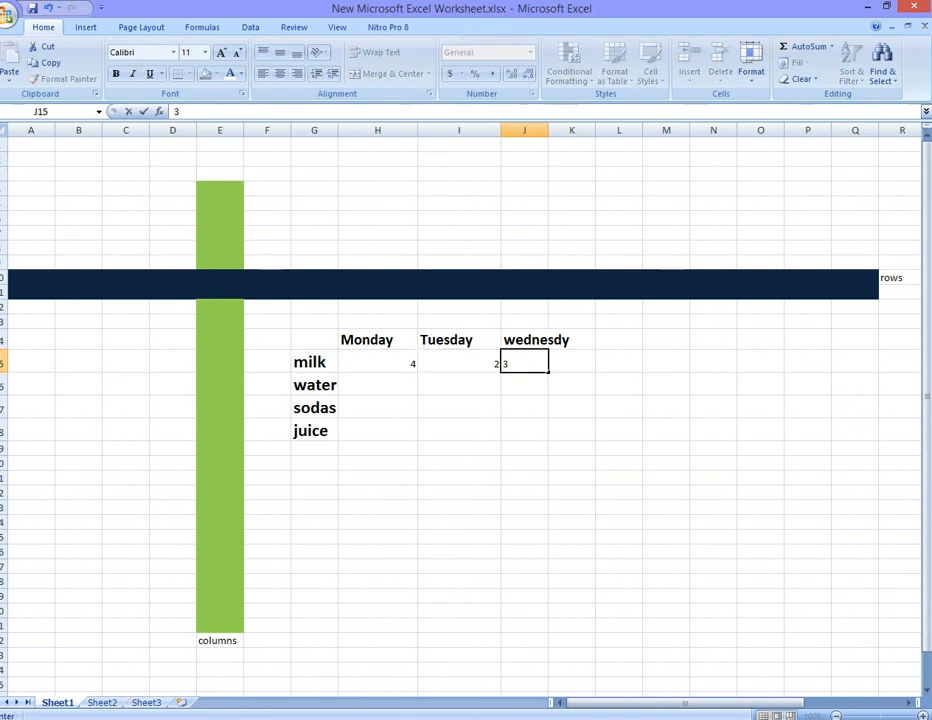
key("Return")
- Enter Monday's counts 11 for water, 20 for sodas and 10 for juice in H16 to H18
type("1")
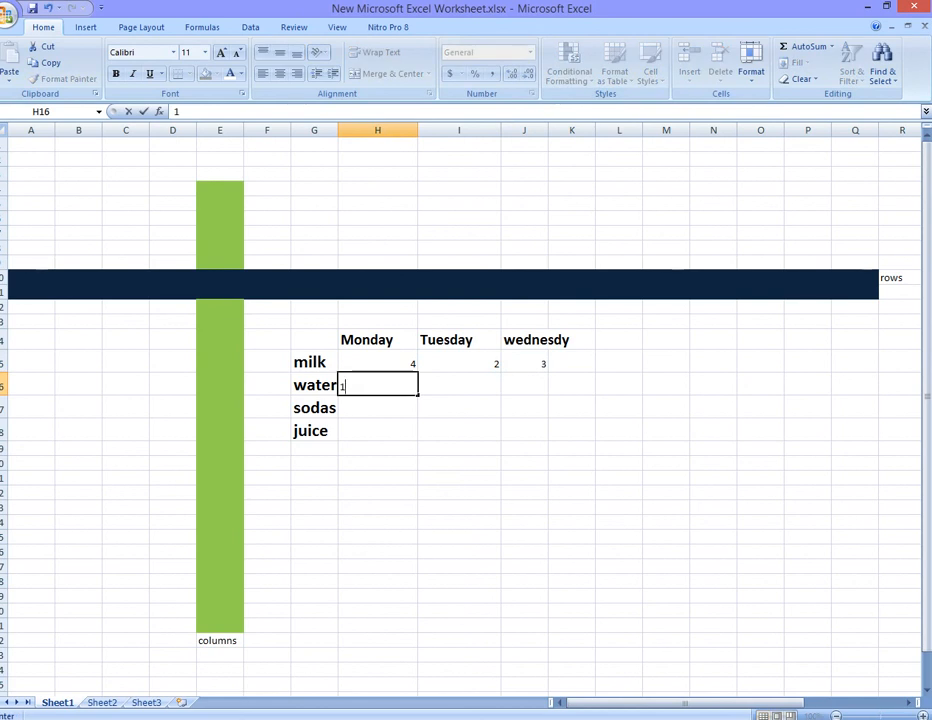
type("1")
key("Return")
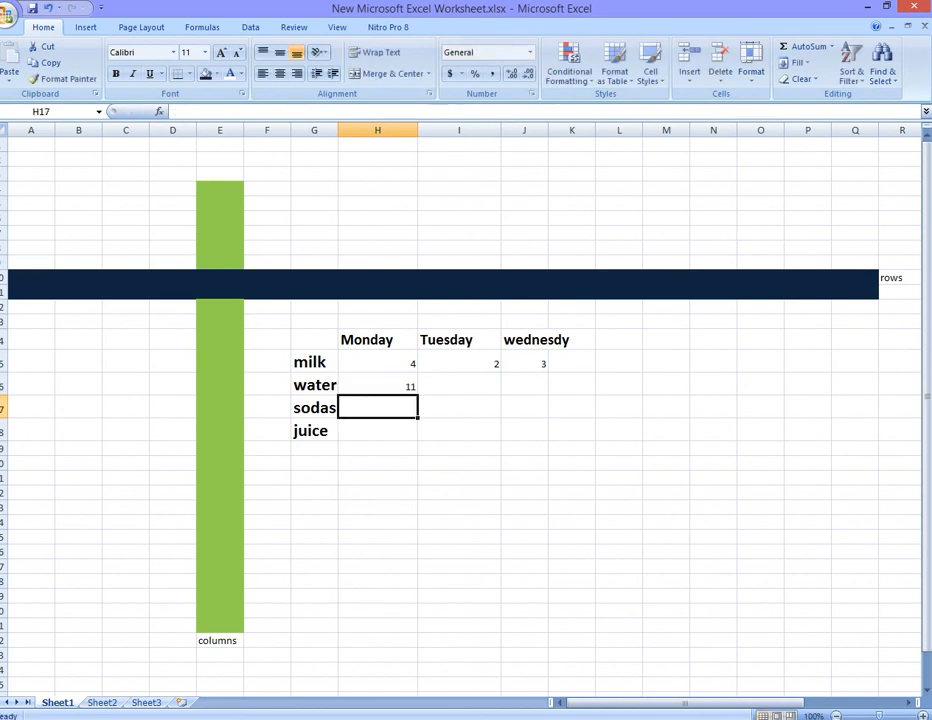
type("20")
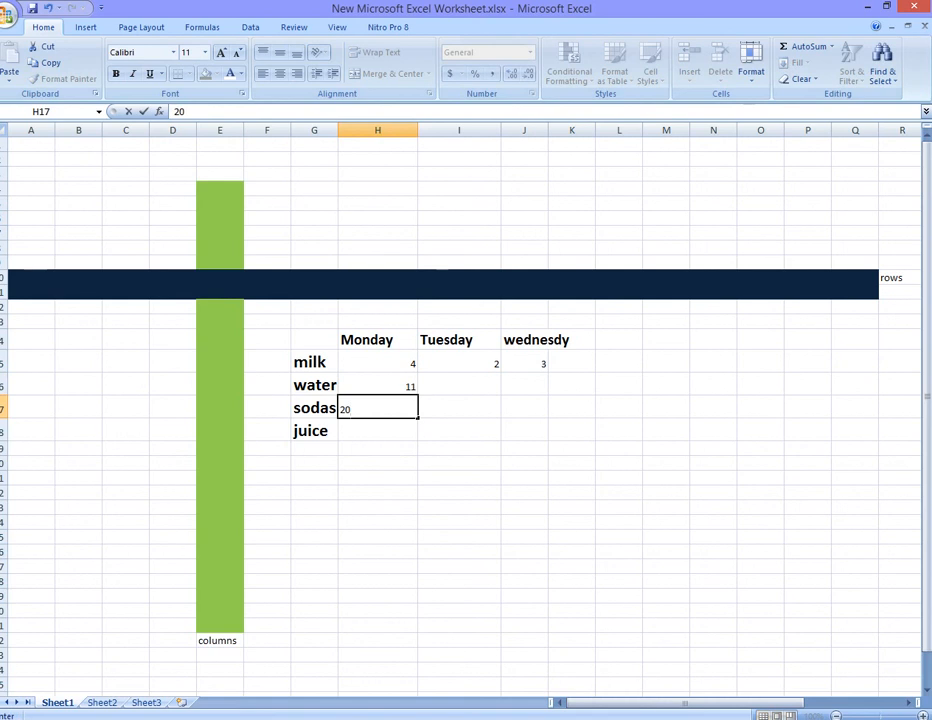
key("Return")
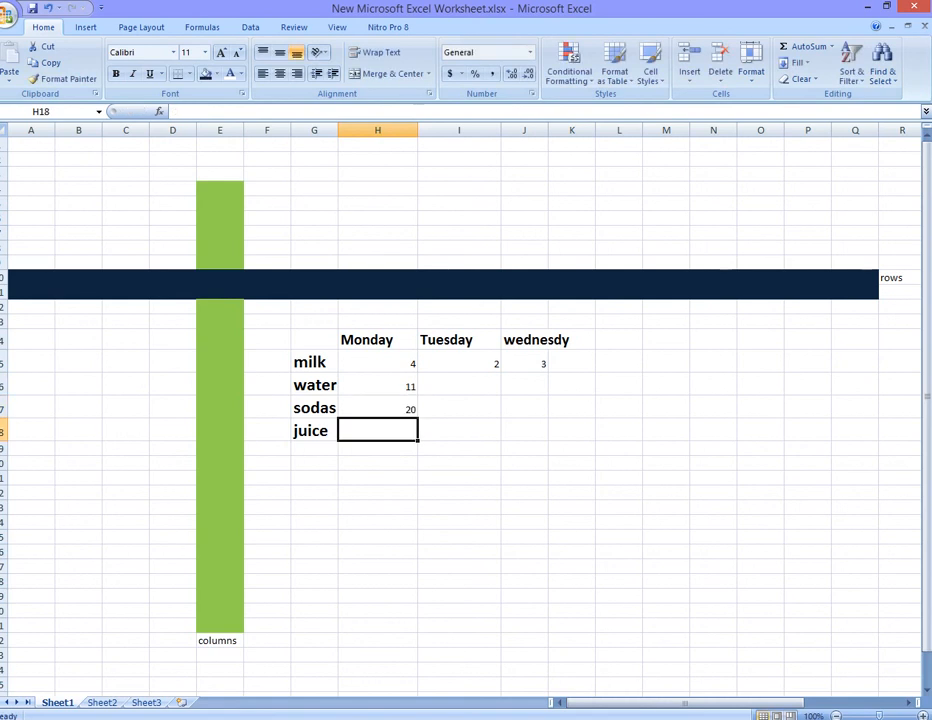
type("10")
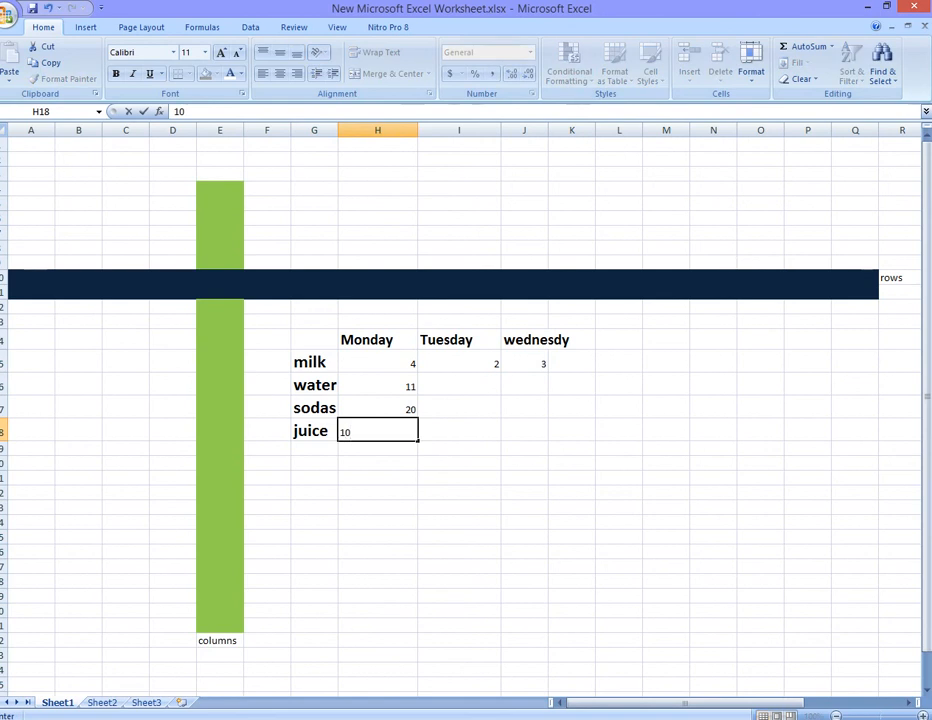
left_click(459, 385)
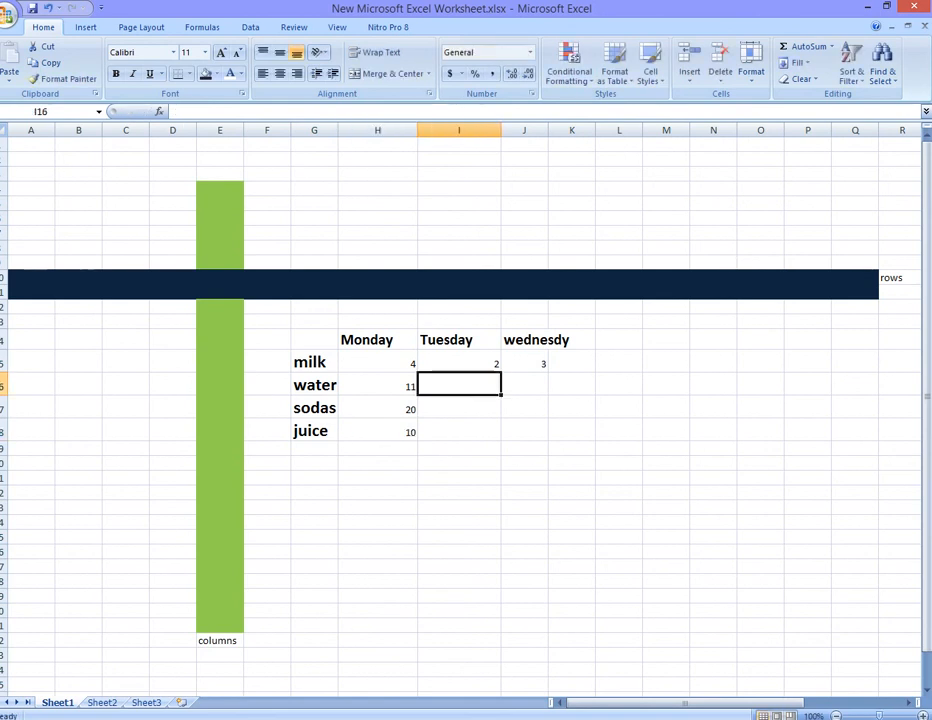
- Enter 5 in I16, I17, K16 and J17
type("5")
key("Return")
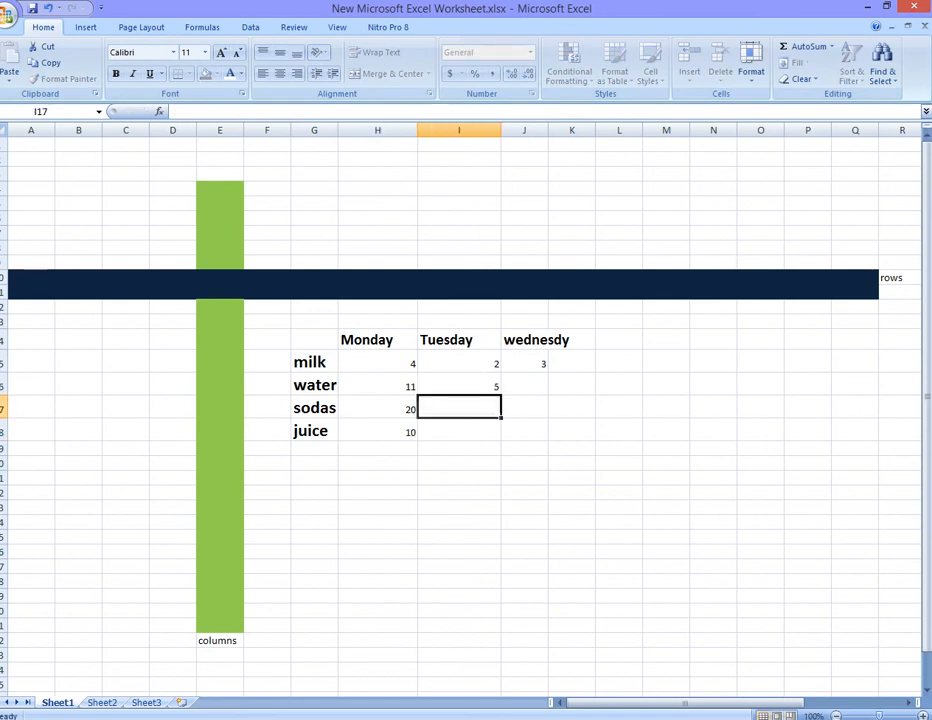
type("5")
left_click(572, 384)
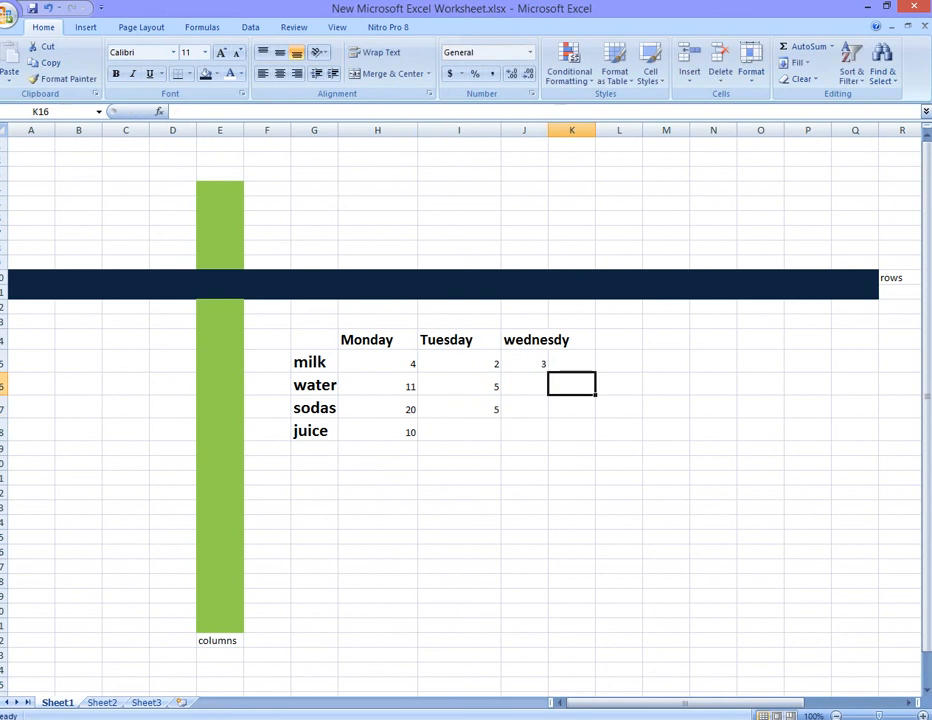
type("5")
left_click(524, 407)
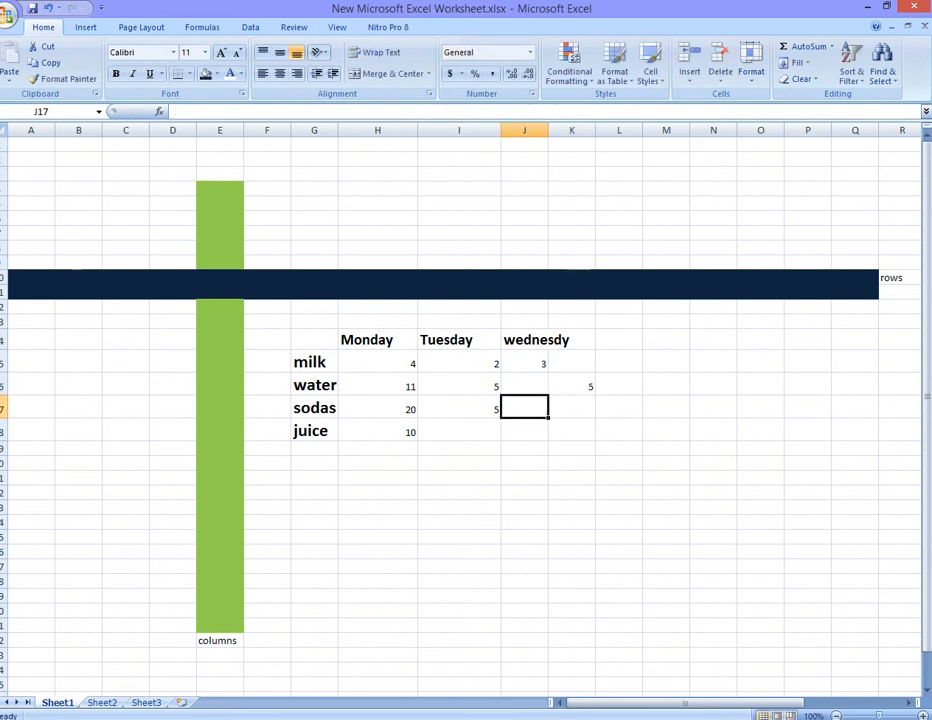
type("5")
- Enter 5 for juice in I18, J18 and K18
left_click(459, 430)
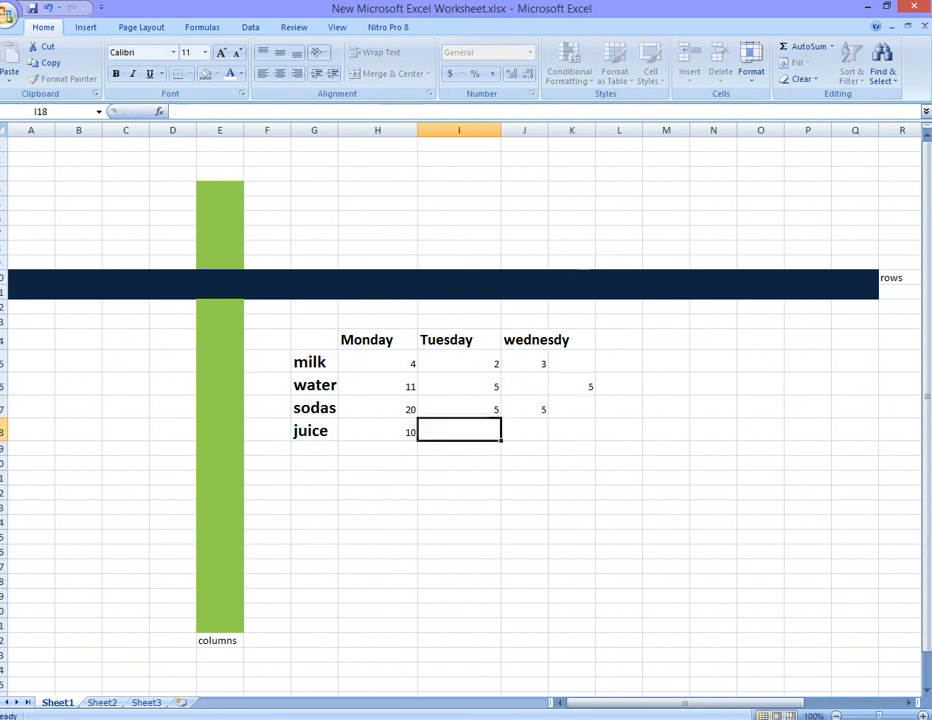
type("5")
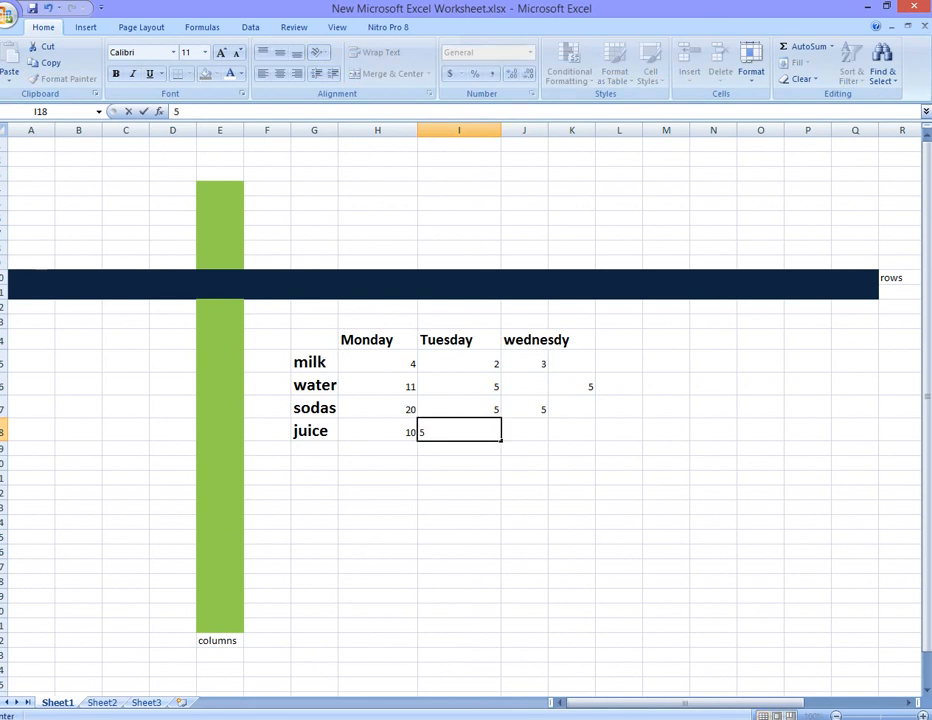
key("Right")
type("5")
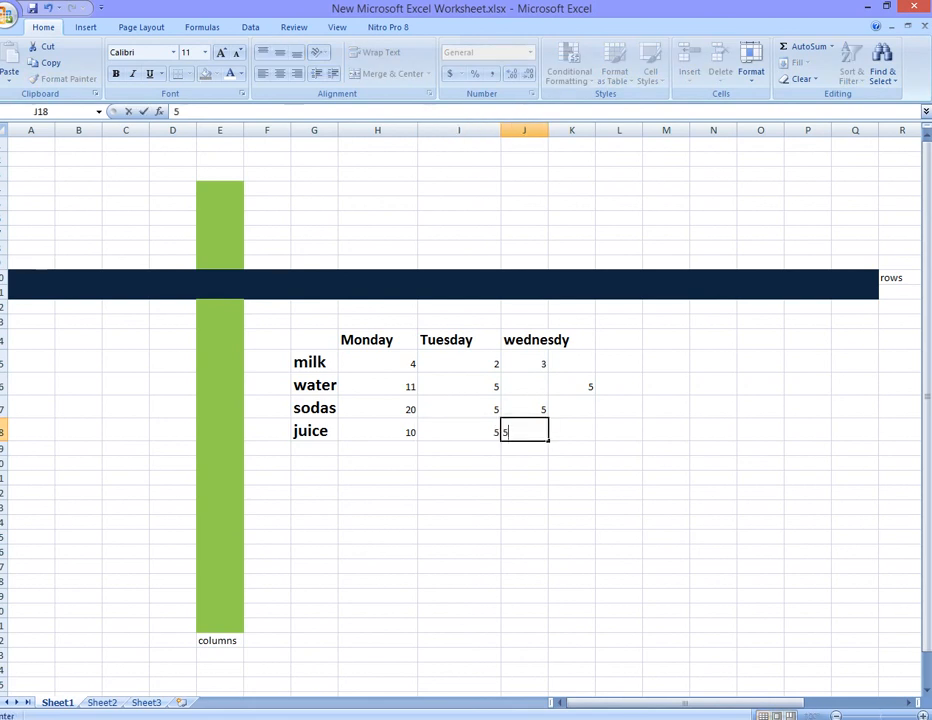
key("Right")
type("5")
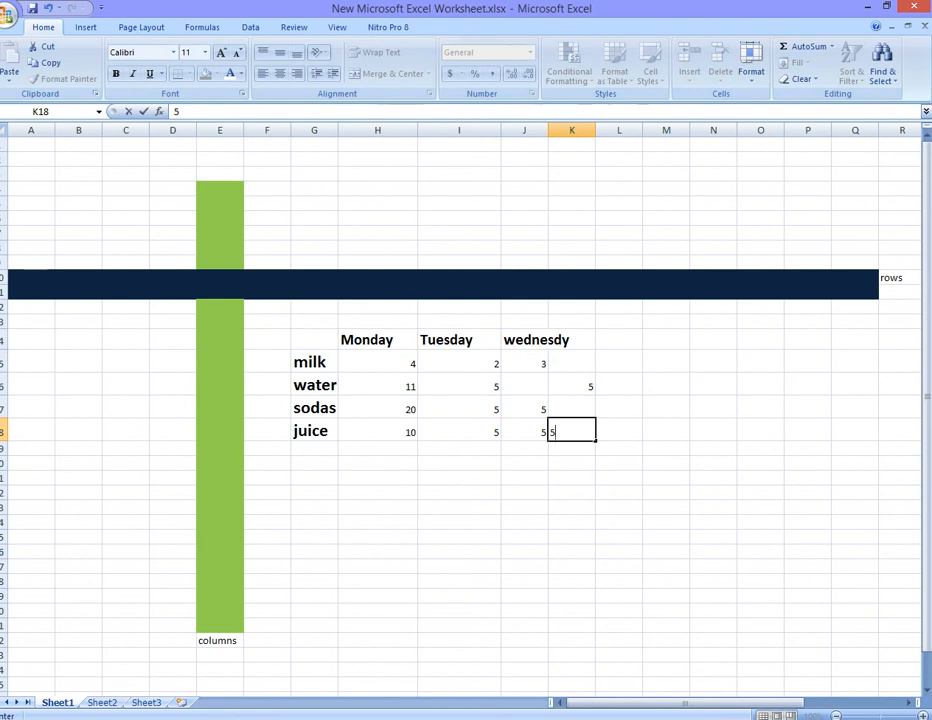
- Enlarge the font of the numbers in H15 to K18 to 16 pt
left_click_drag(378, 431, 572, 363)
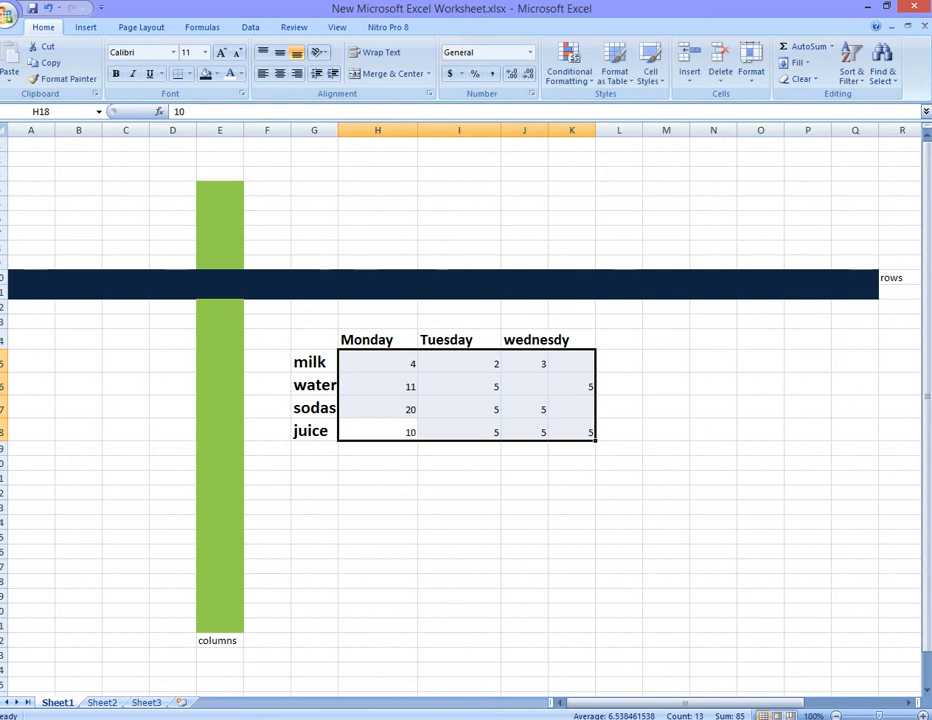
key("ctrl+shift+period")
key("ctrl+shift+period")
key("ctrl+shift+period")
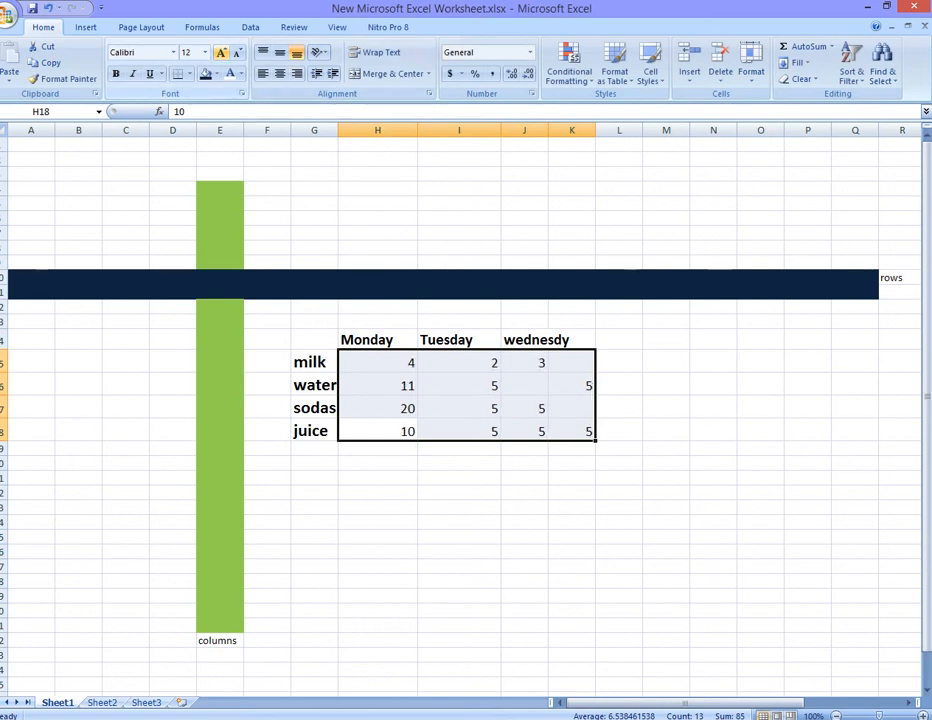
- Enter 2 for water on Wednesday in J16
left_click(524, 385)
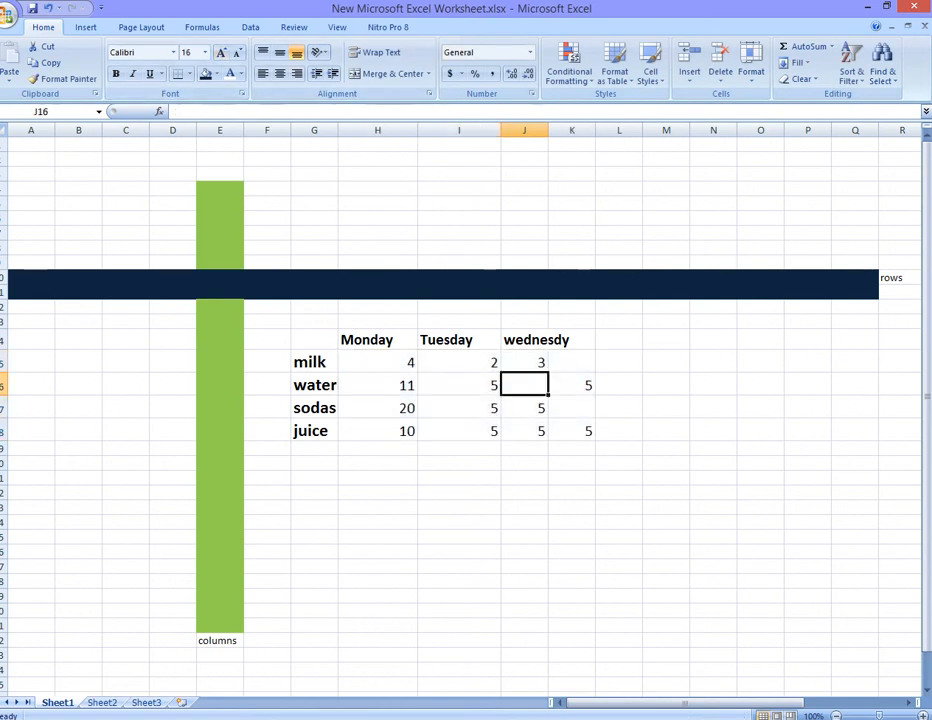
type("2")
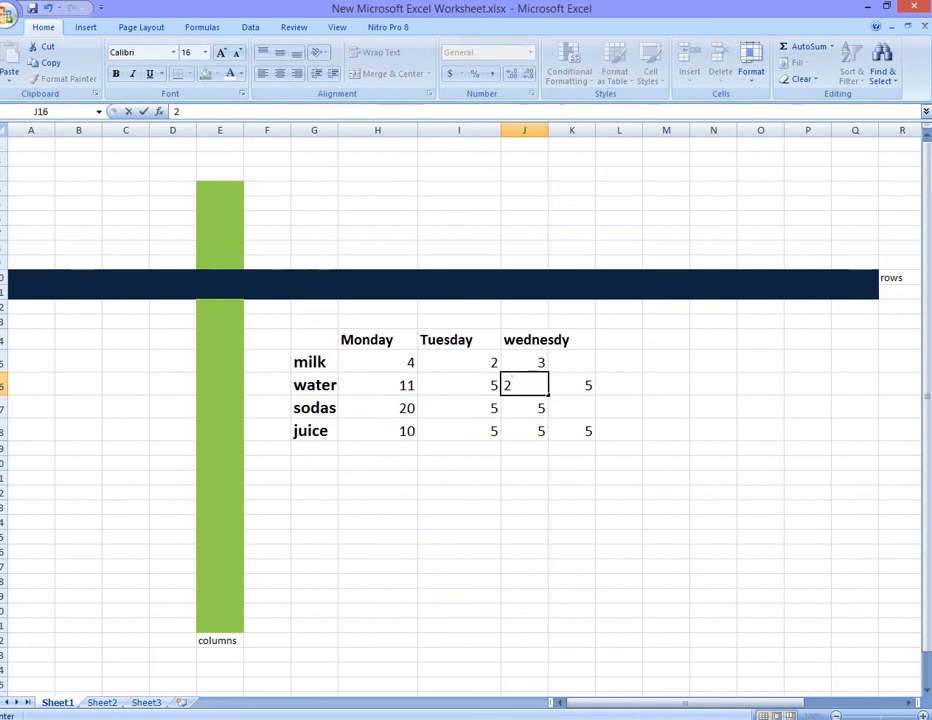
left_click(572, 407)
type("2")
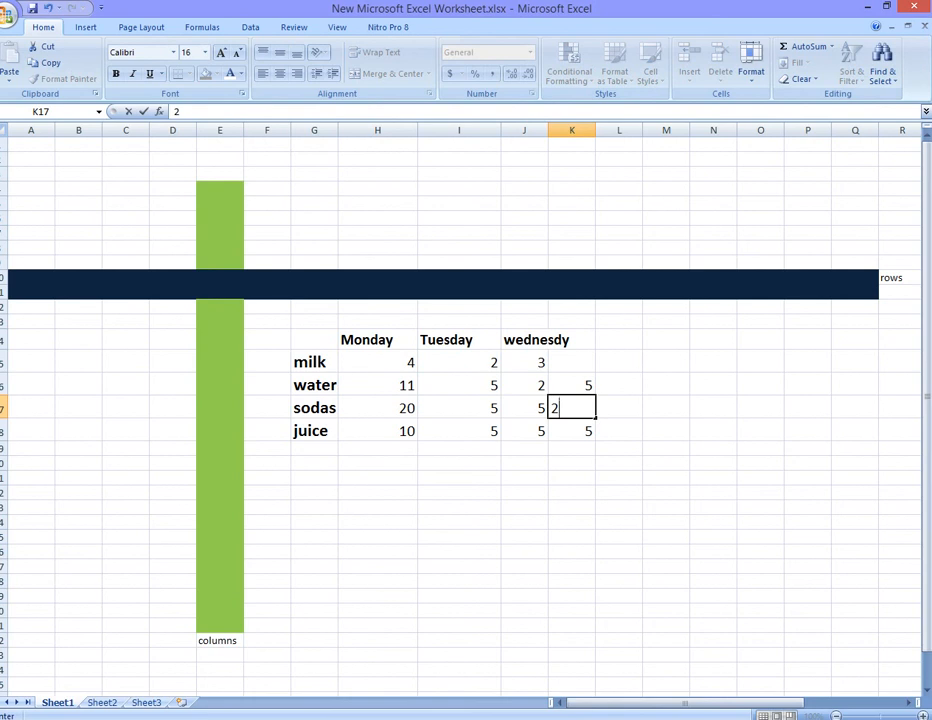
left_click(572, 362)
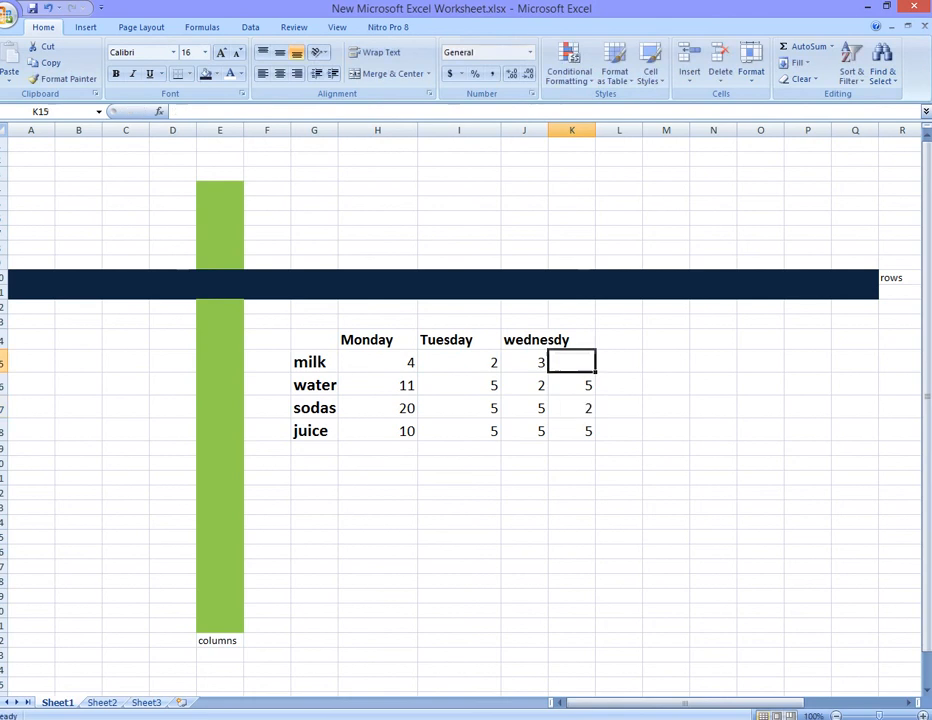
type("2")
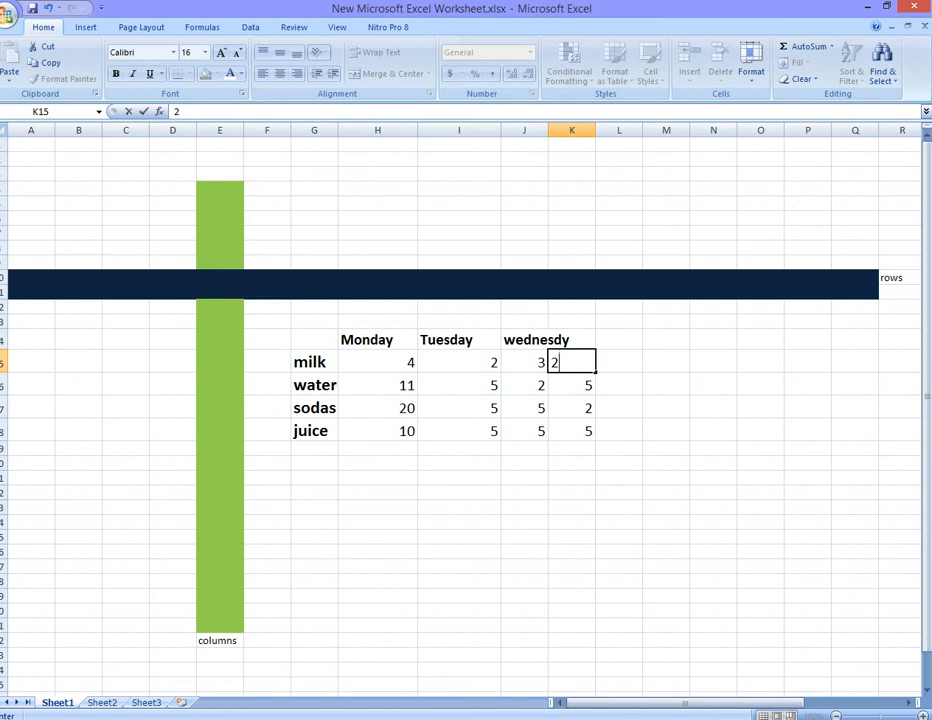
- Clear all values from cells K15 to K18
left_click_drag(572, 431, 572, 363)
key("Delete")
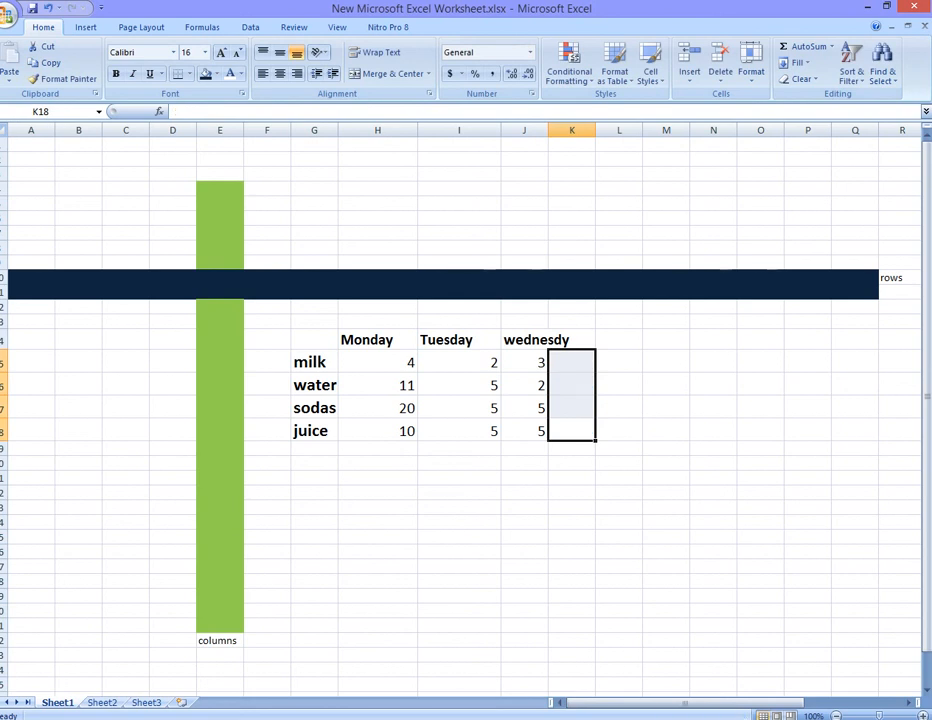
- Enter a formula in I20 that sums the milk values H15, I15 and J15
left_click(459, 463)
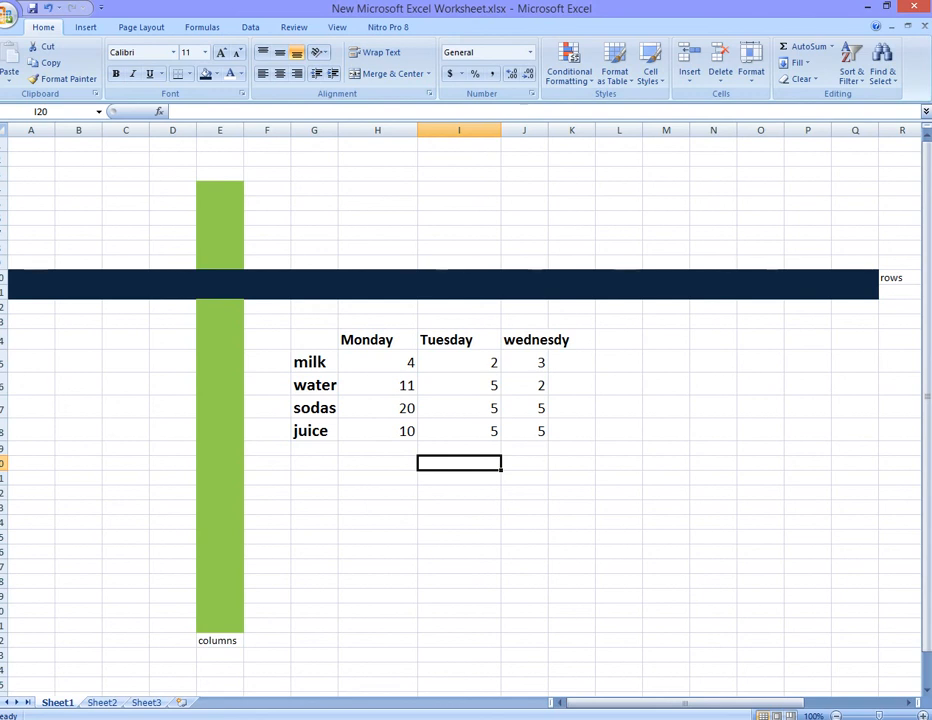
type("=sum")
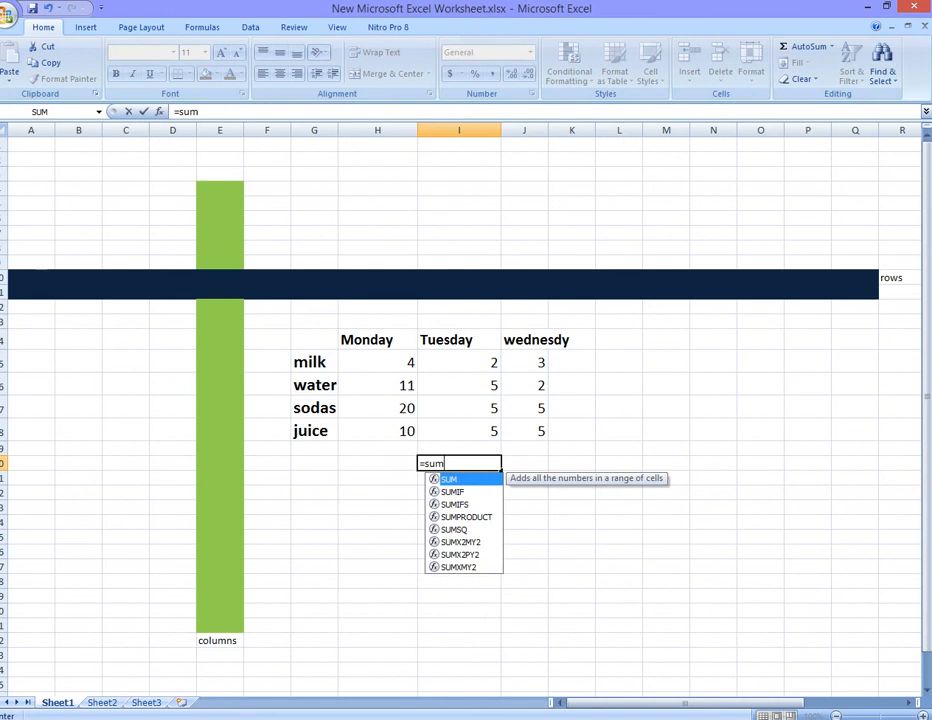
type("(")
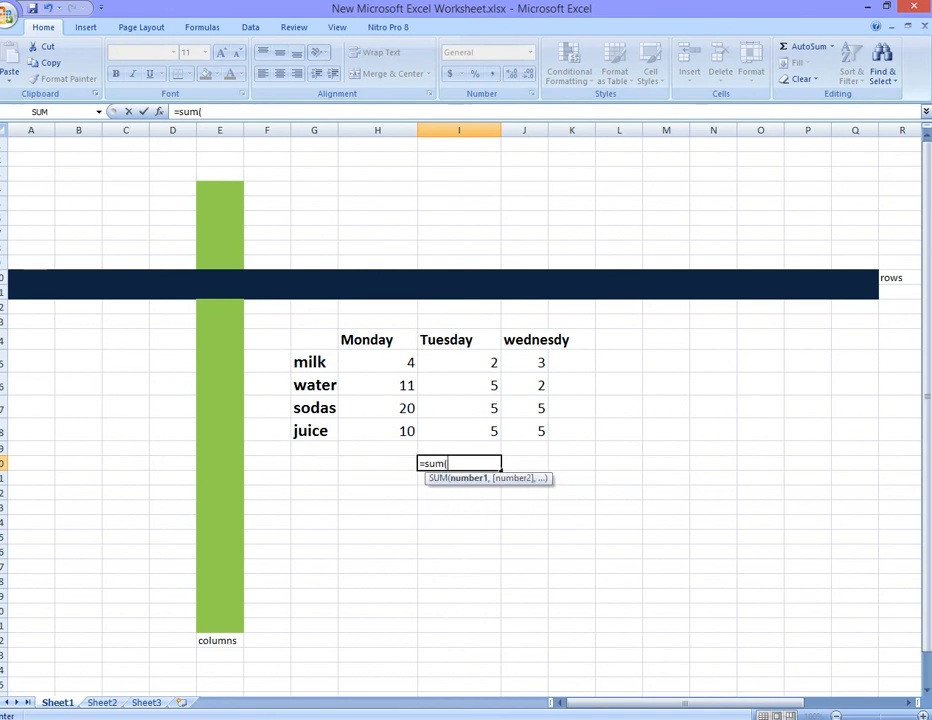
left_click(378, 362)
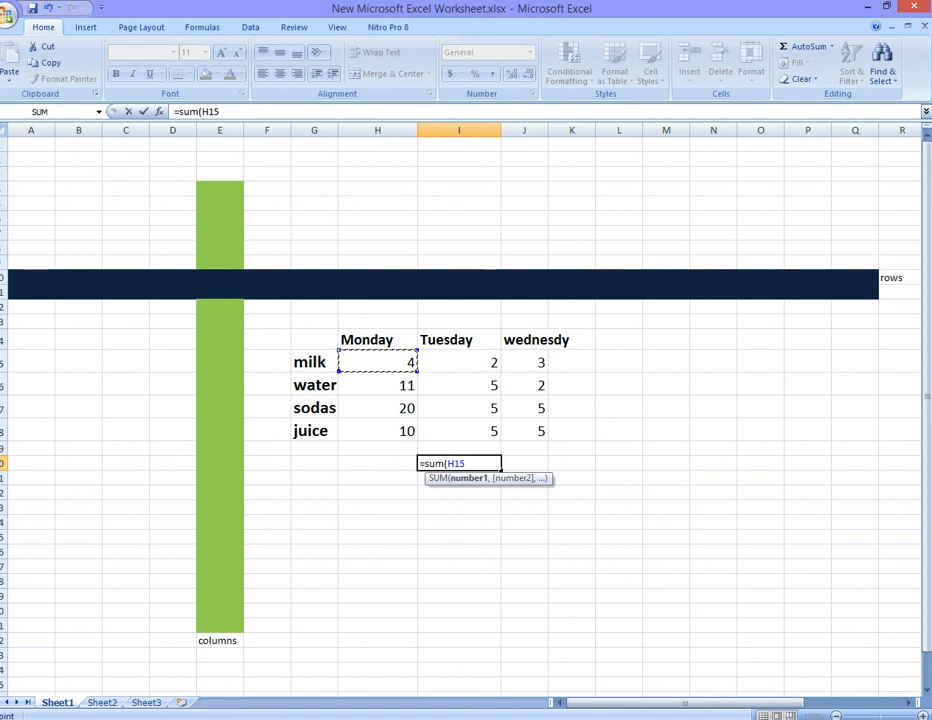
type("+")
left_click(459, 362)
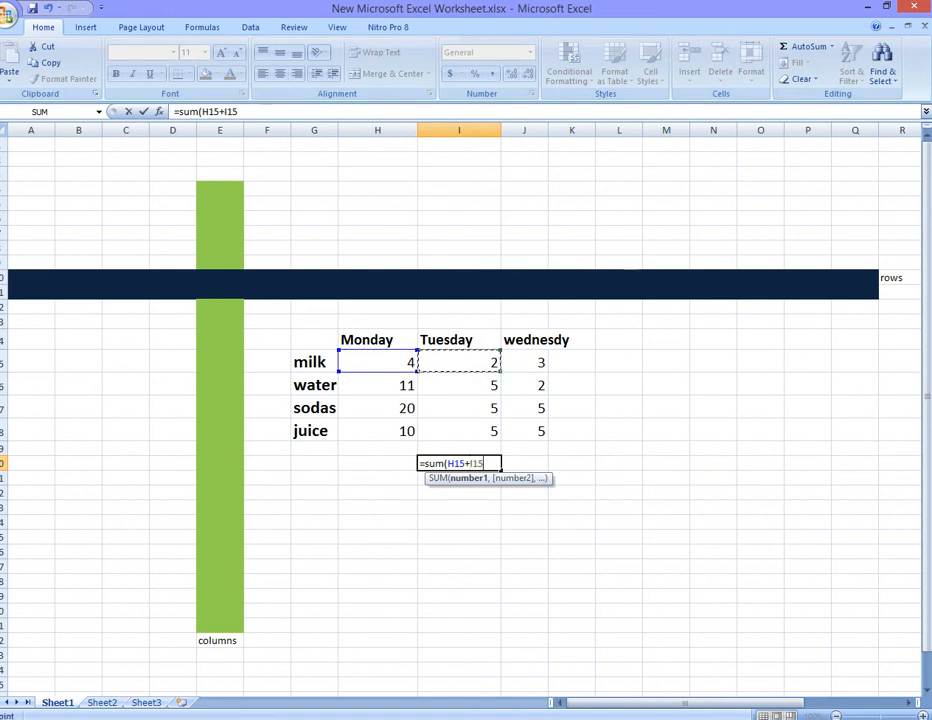
type("+")
left_click(524, 362)
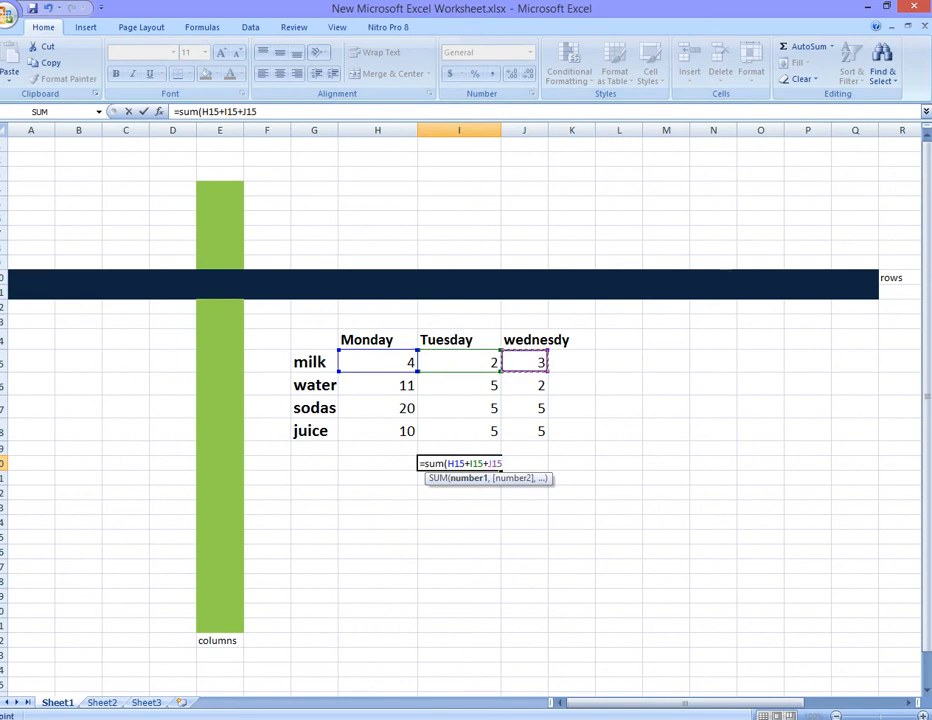
type(")")
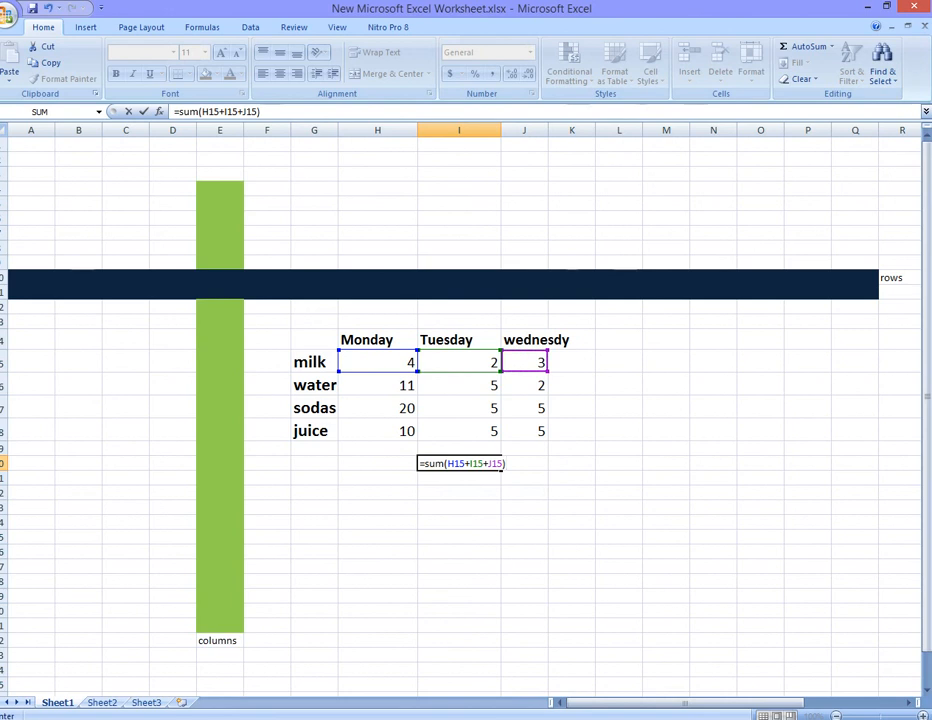
key("Return")
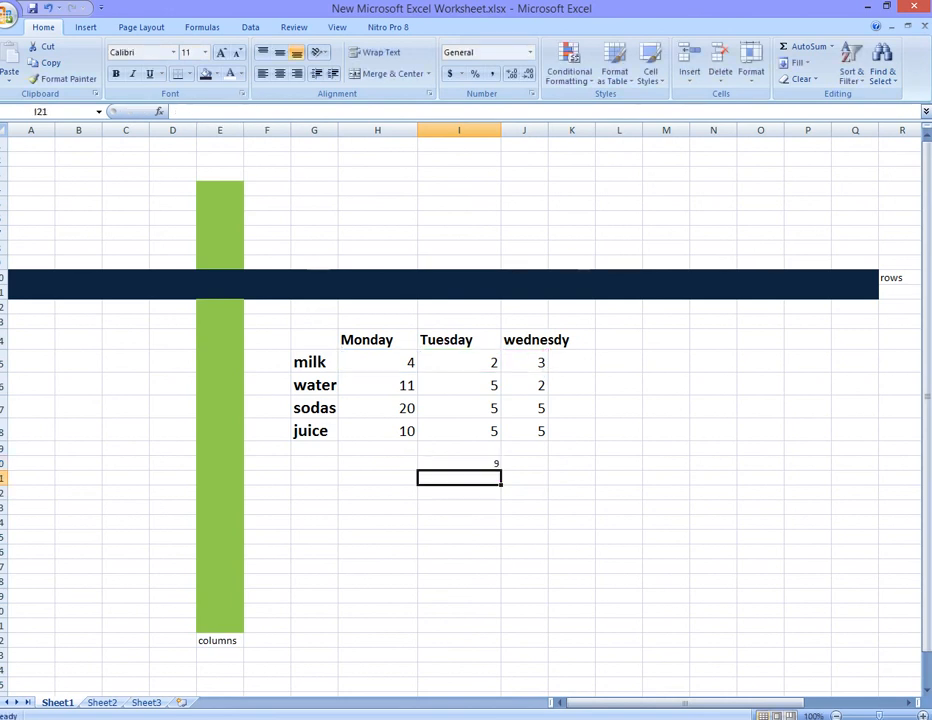
left_click(572, 362)
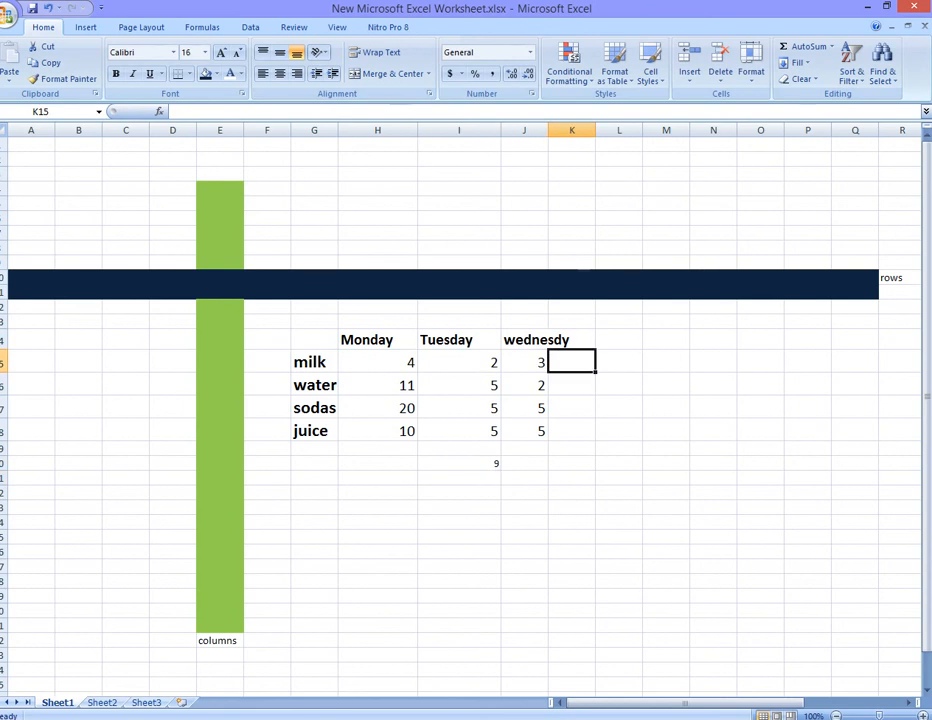
type("9")
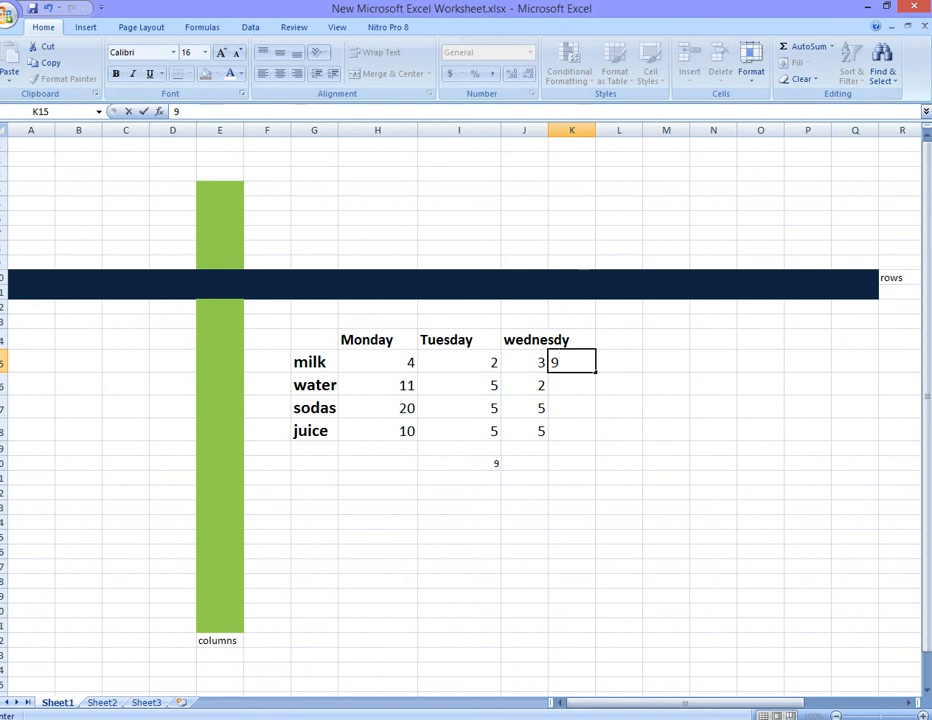
double_click(177, 112)
double_click(554, 362)
- Enter a SUM formula in K15 adding H15, I15 and J15 for the milk row total
type("=s")
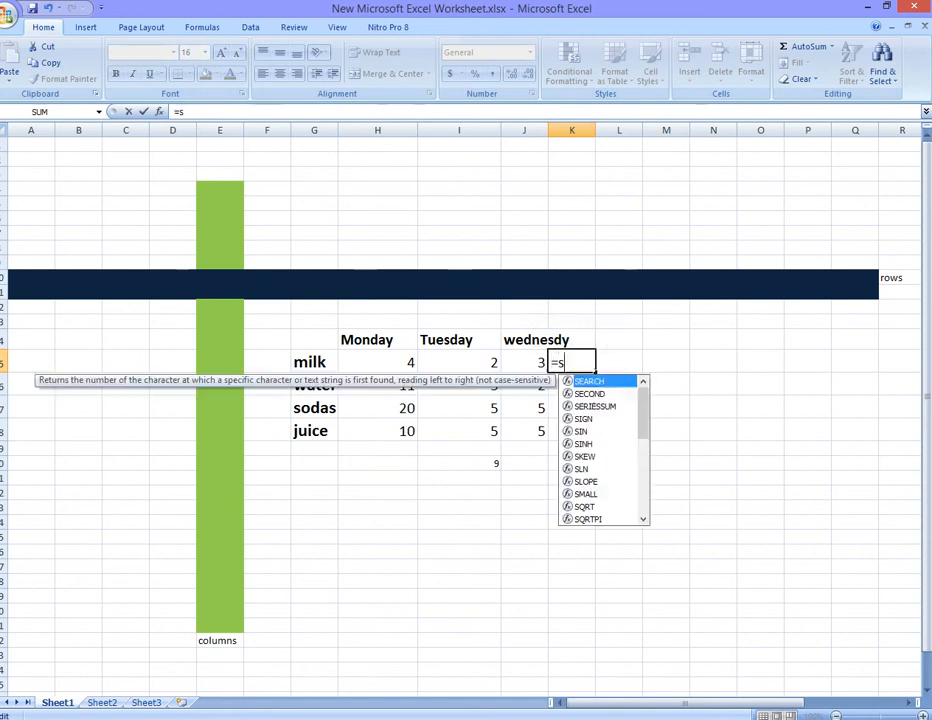
type("um")
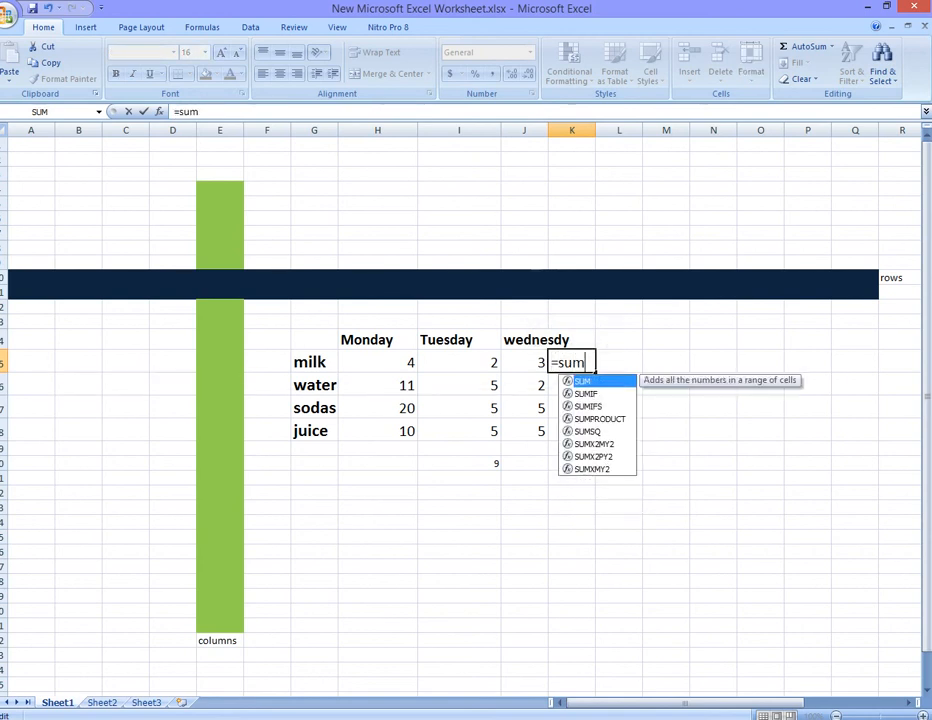
type("(")
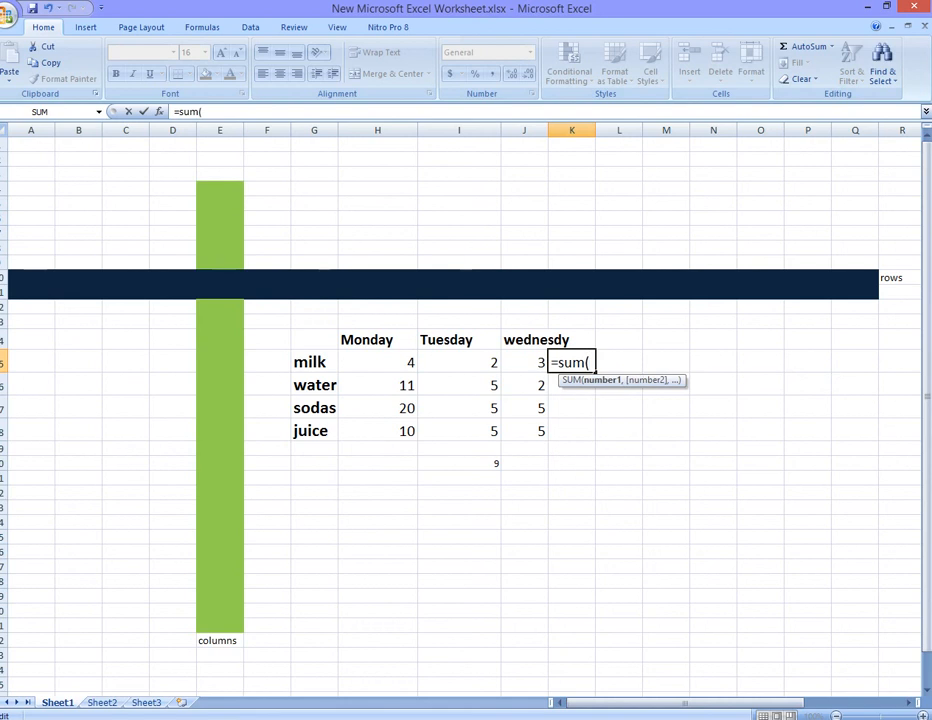
left_click(378, 362)
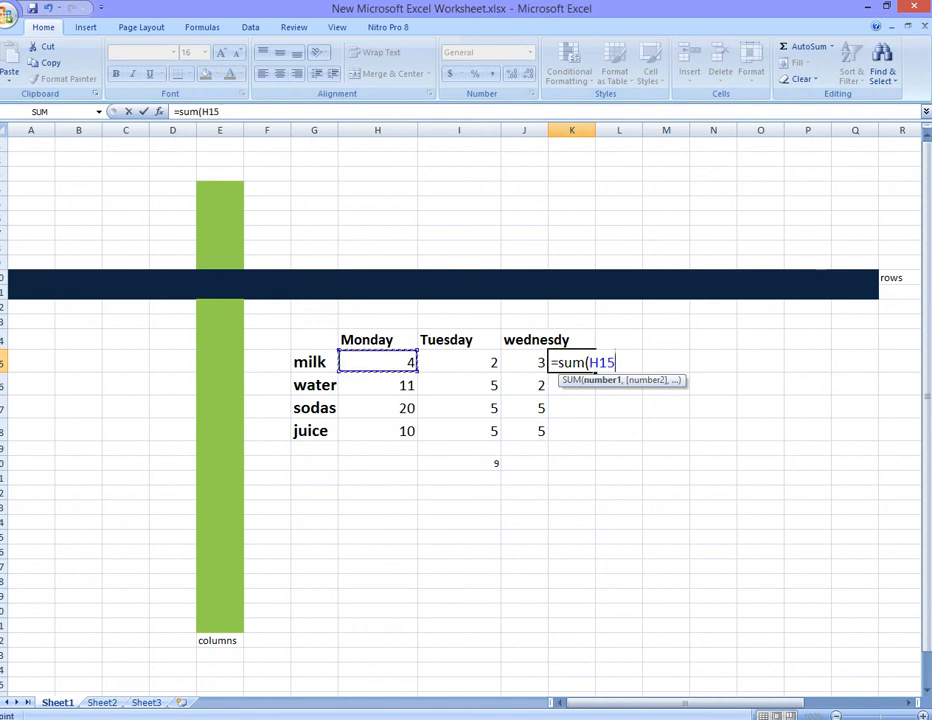
type("+")
left_click(459, 362)
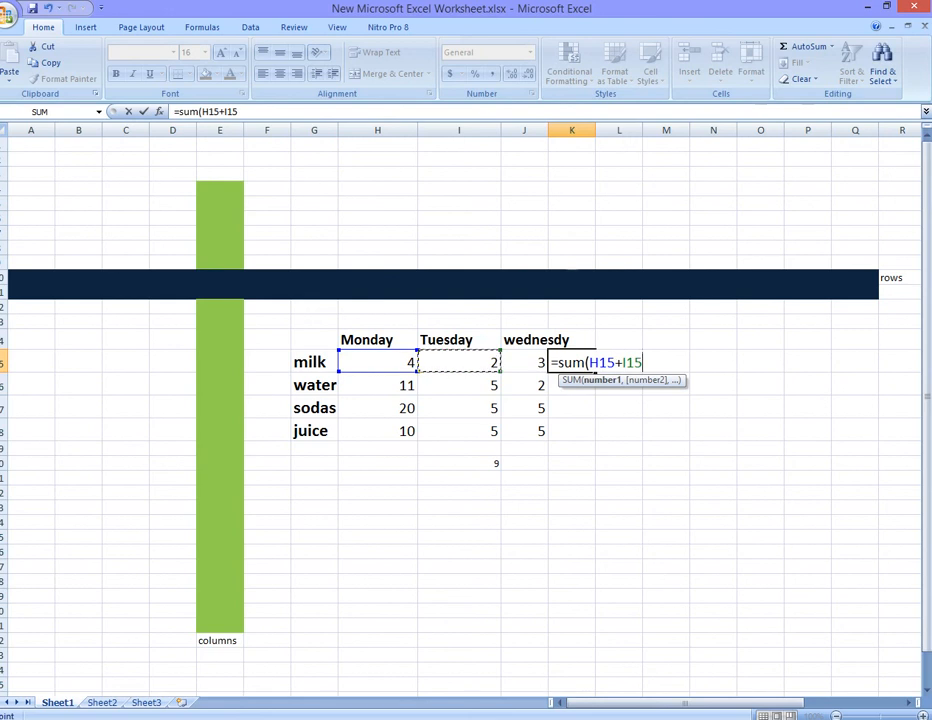
type("+")
left_click(524, 362)
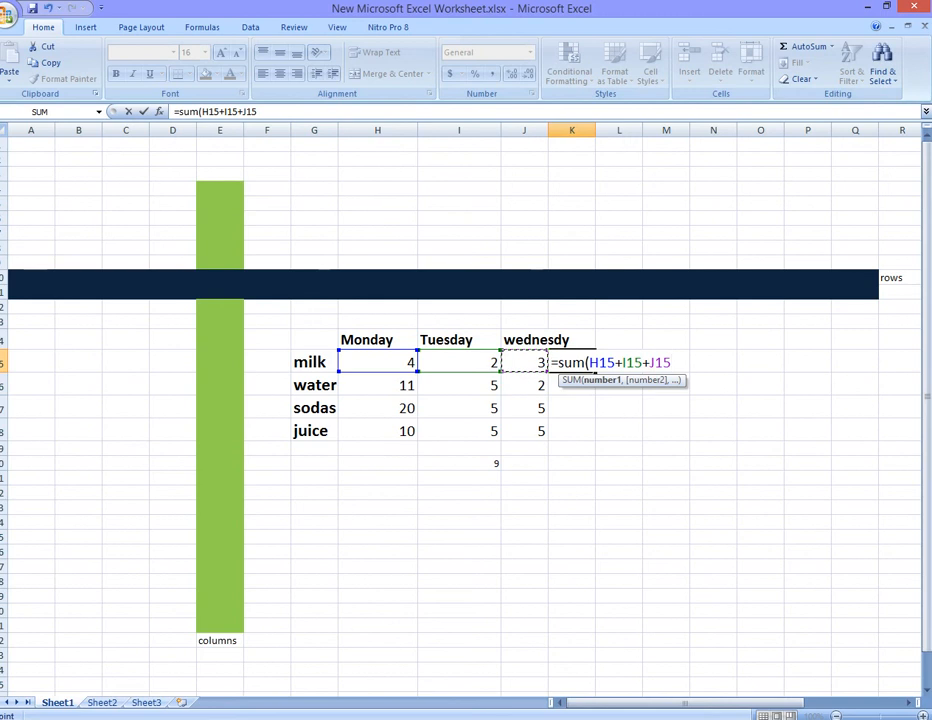
type(")")
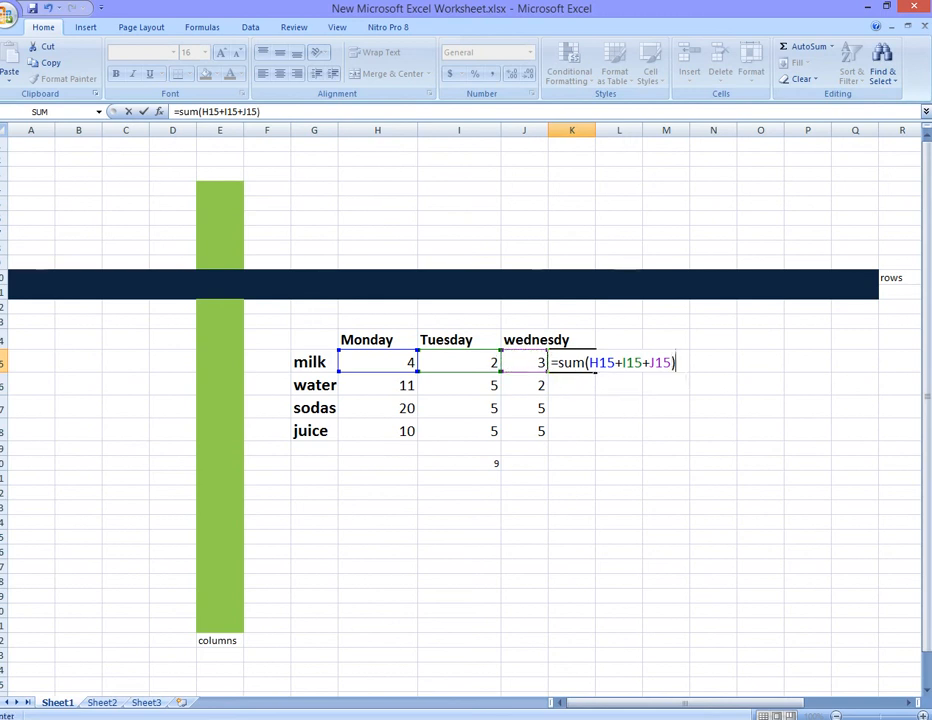
key("Return")
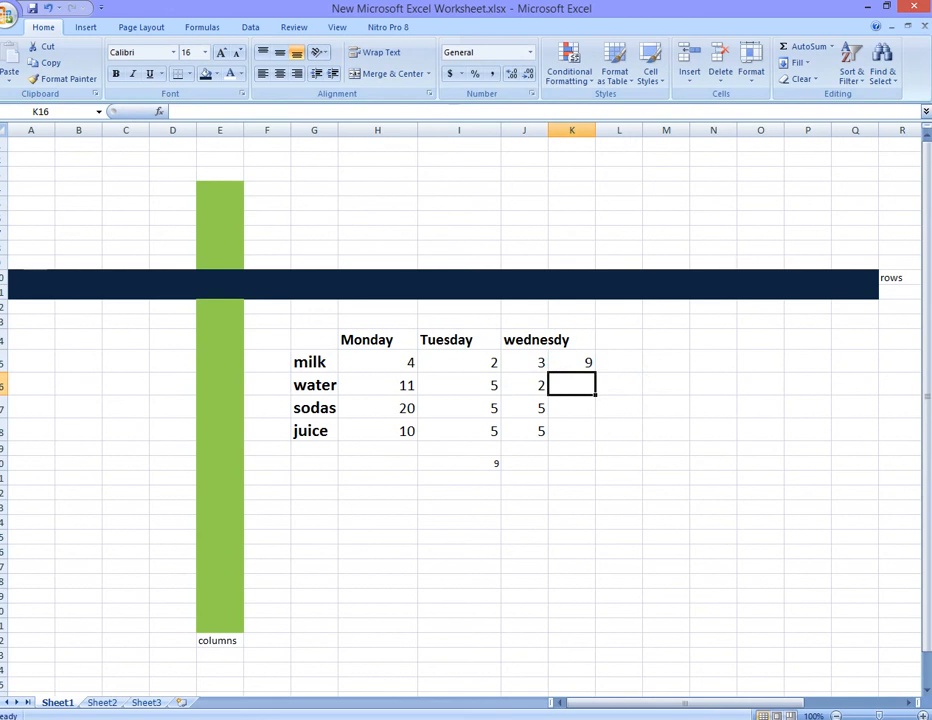
- Enter a SUM formula in K16 adding H16, I16 and J16 for the water row total
type("=")
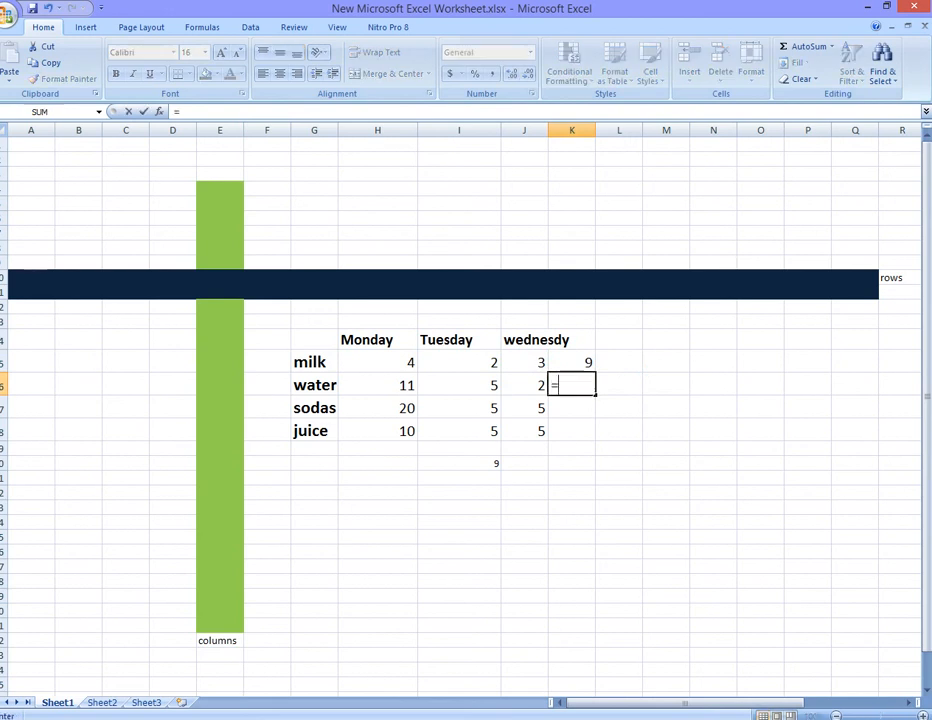
type("sum")
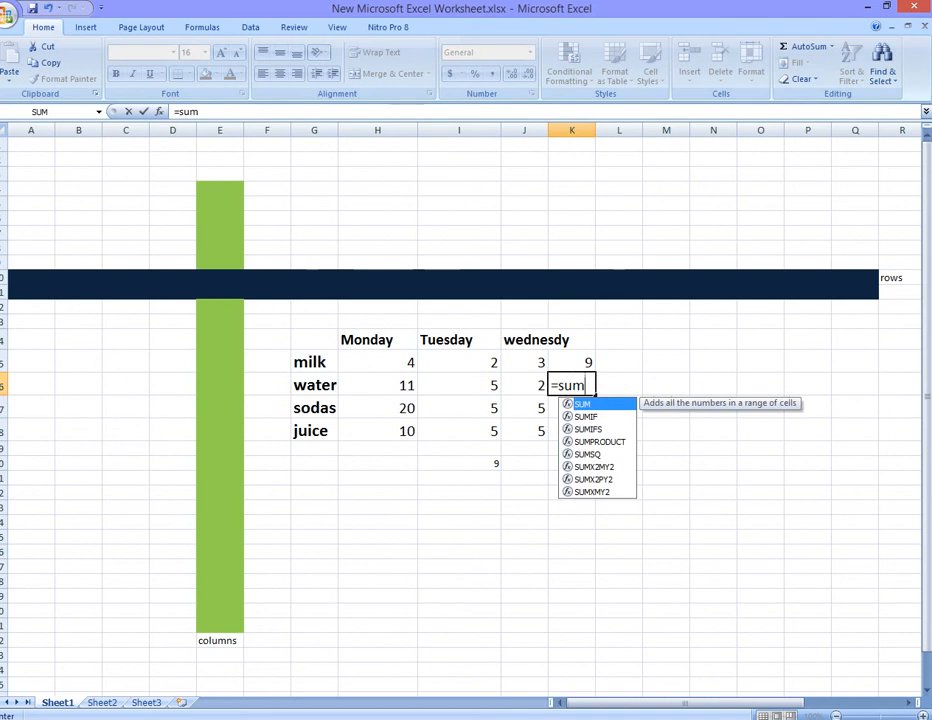
type("(")
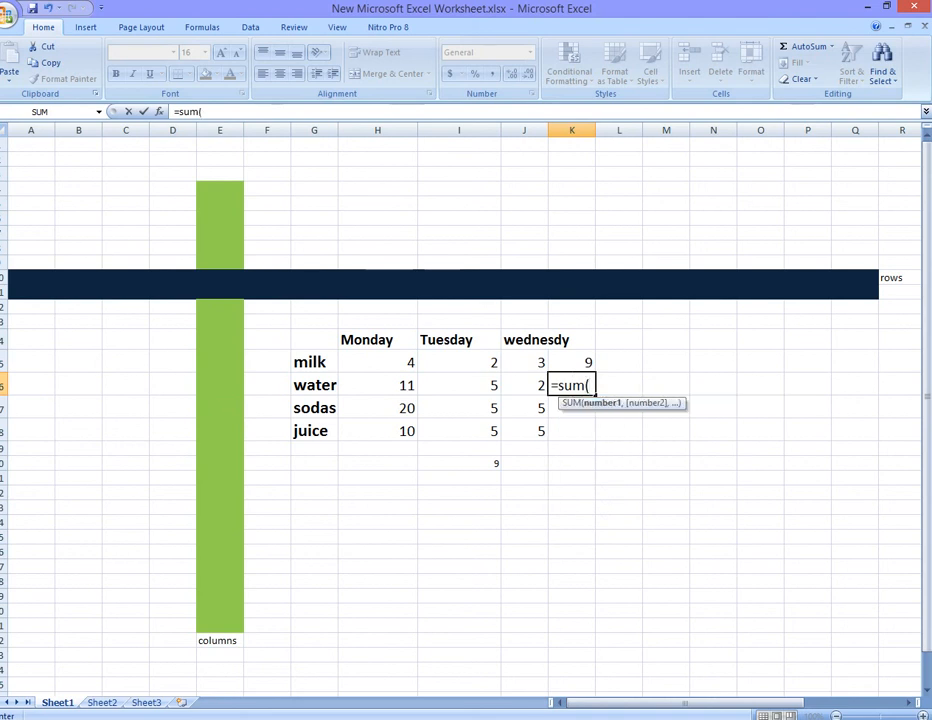
left_click(378, 385)
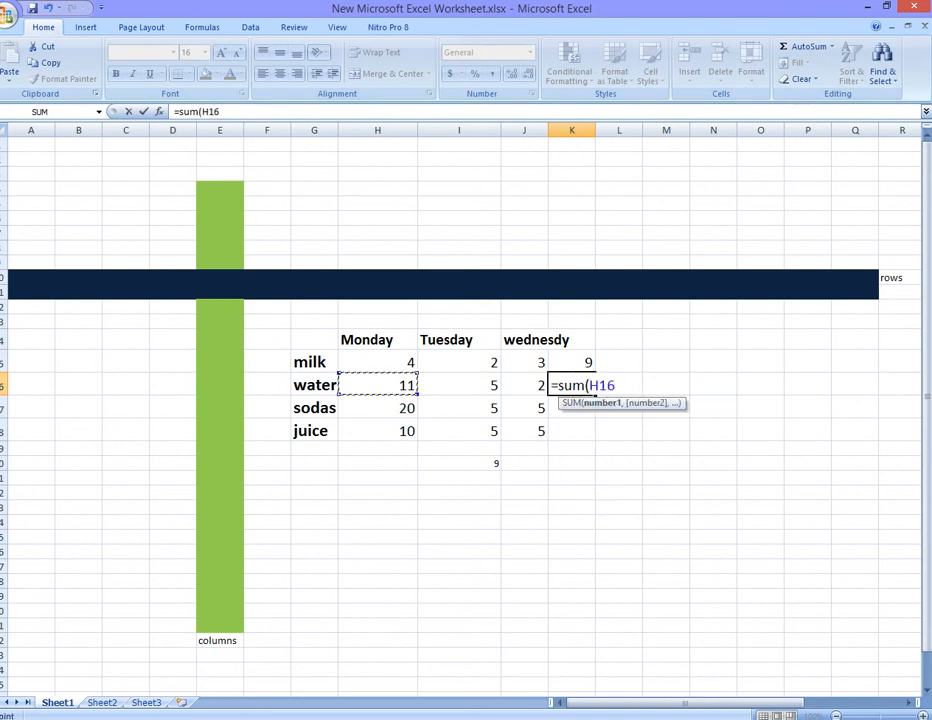
type("+")
left_click(458, 385)
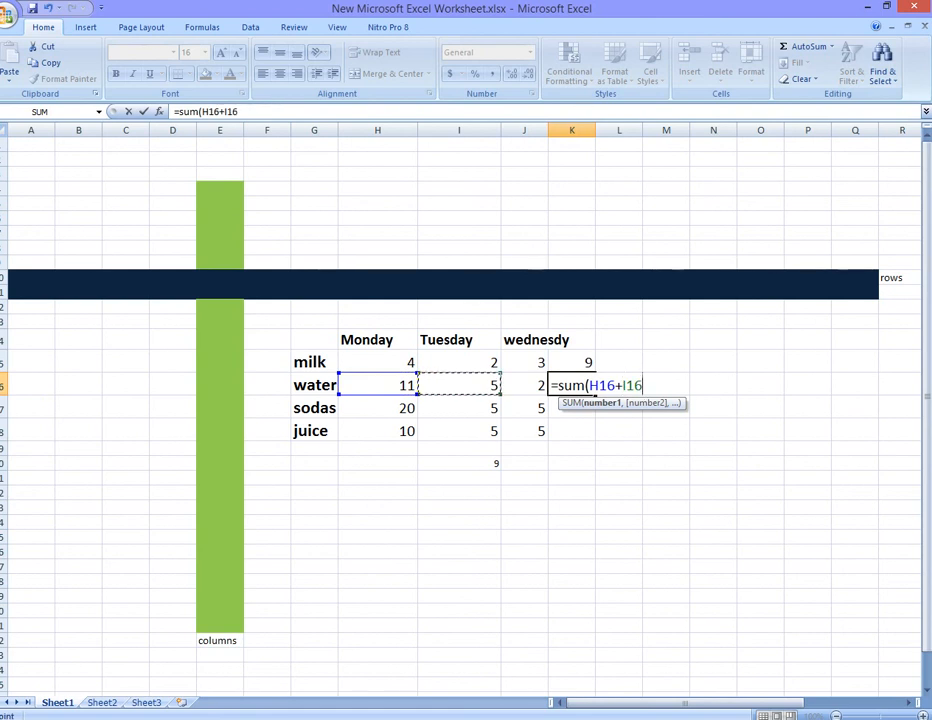
type("+")
left_click(524, 385)
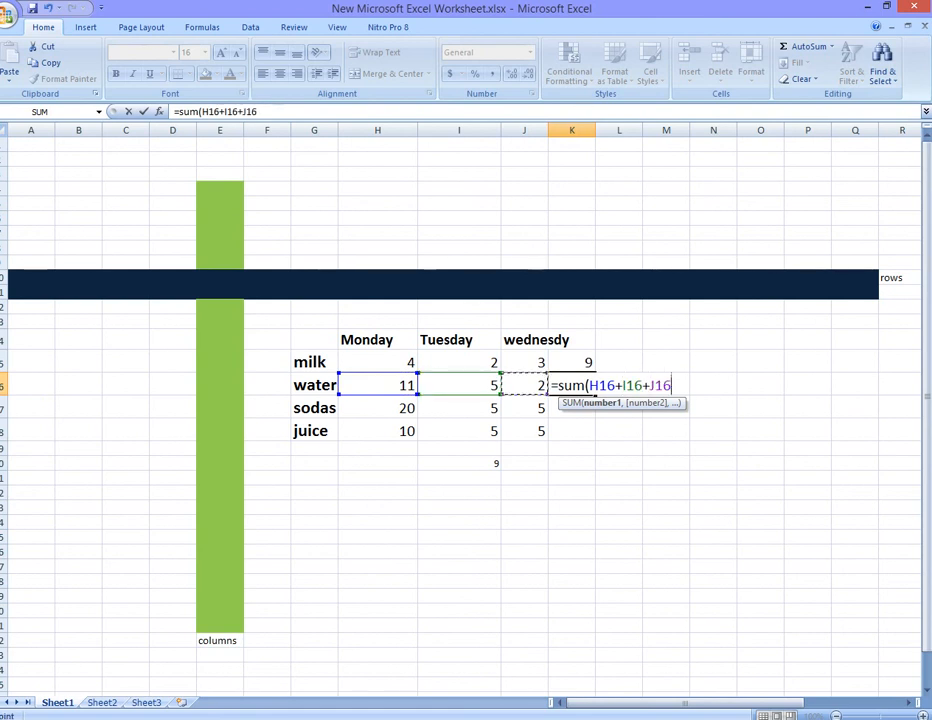
type(")")
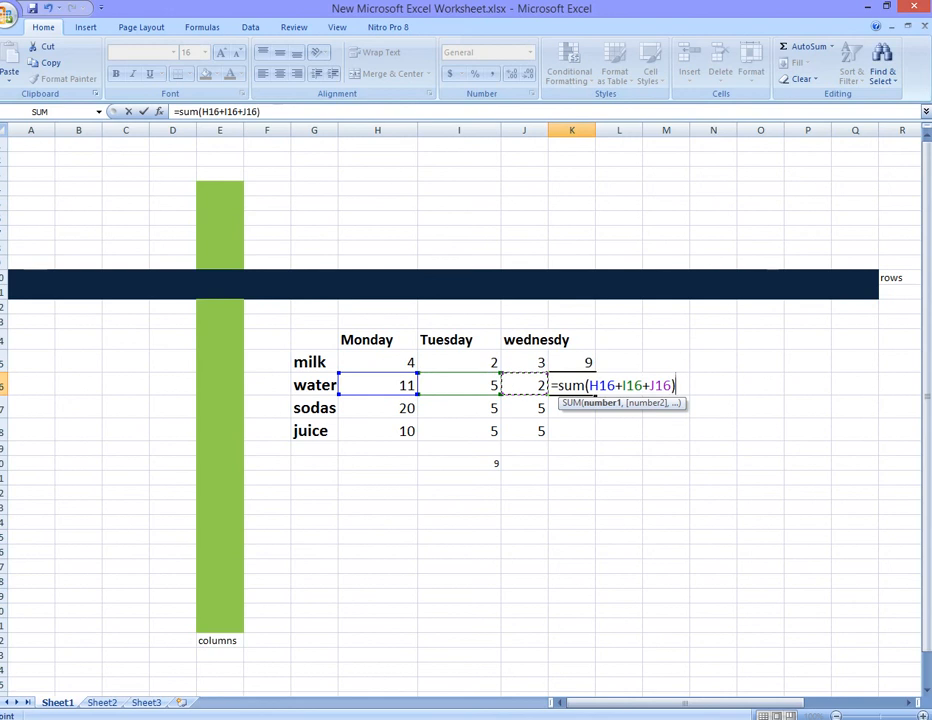
key("Return")
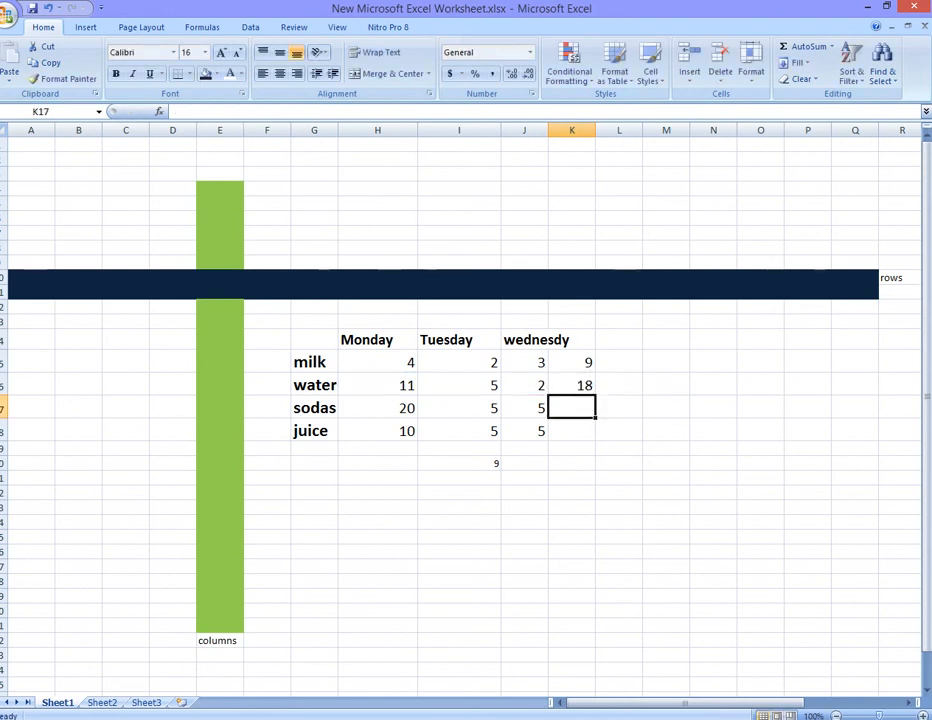
- Enter a SUM formula in K17 adding H17, I17 and J17 for the sodas row total
type("=su")
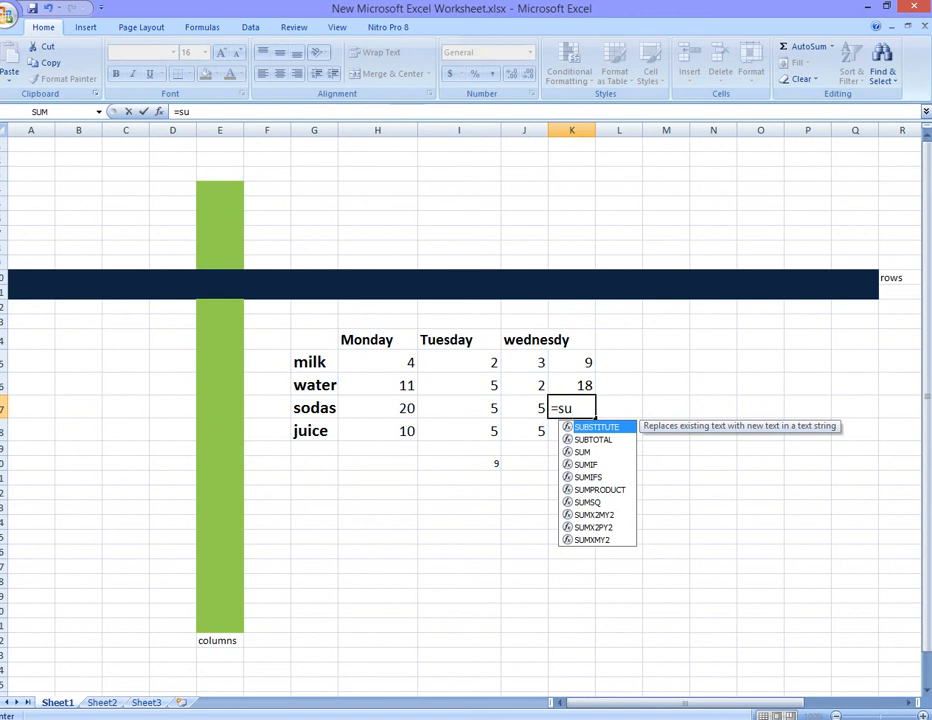
type("m")
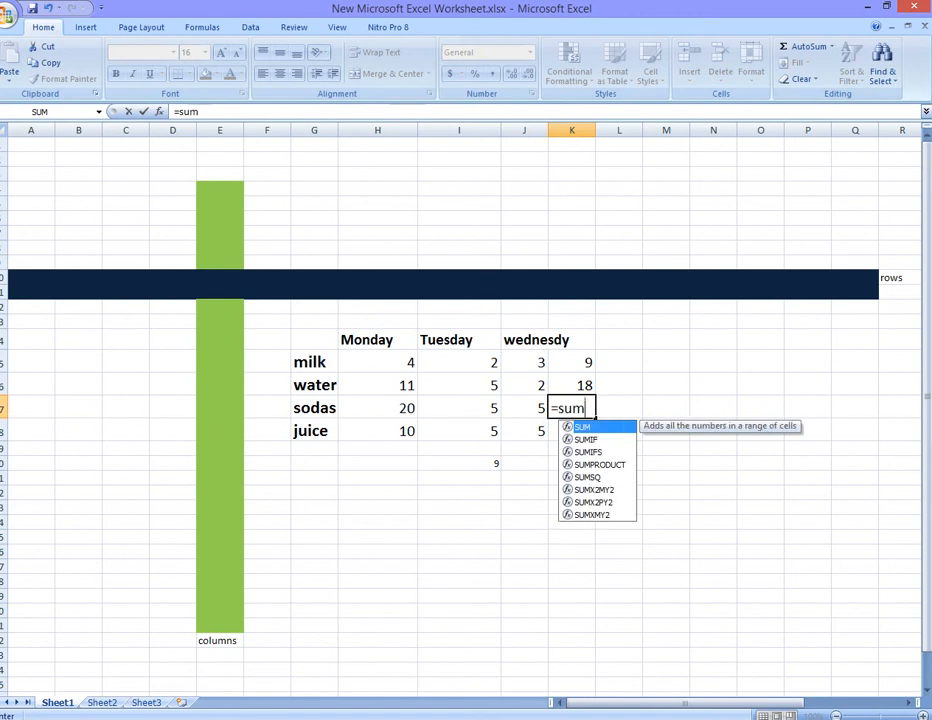
type("(")
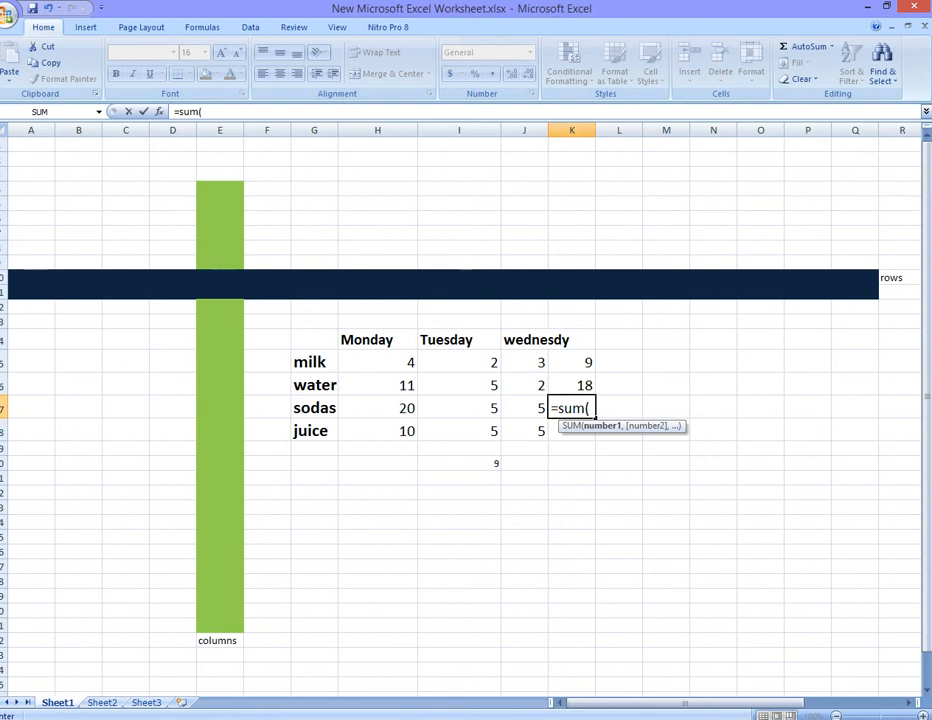
left_click(378, 408)
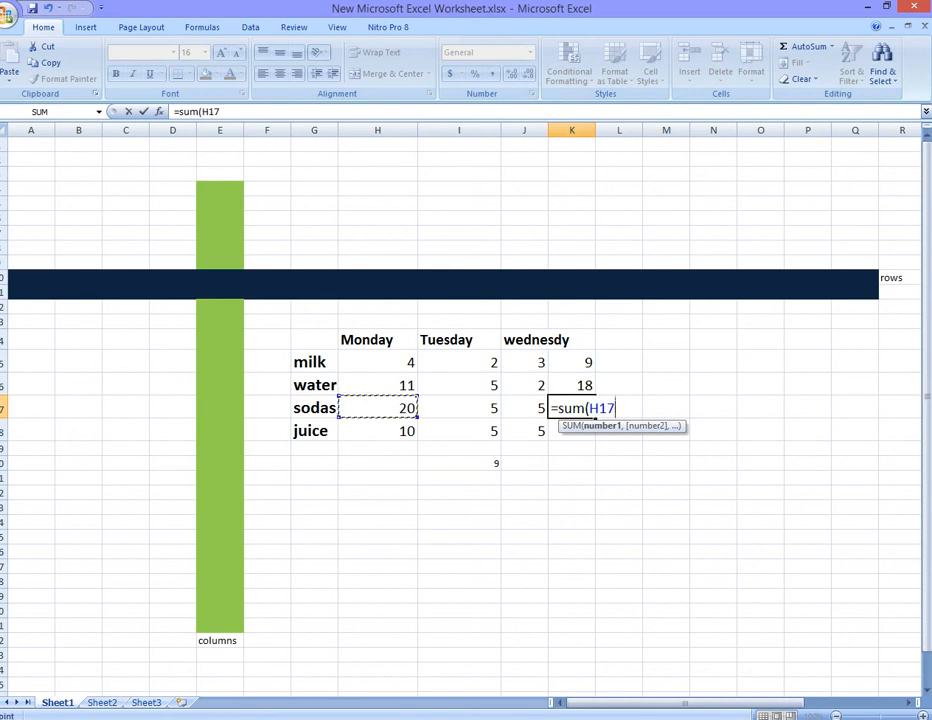
type("+")
left_click(459, 408)
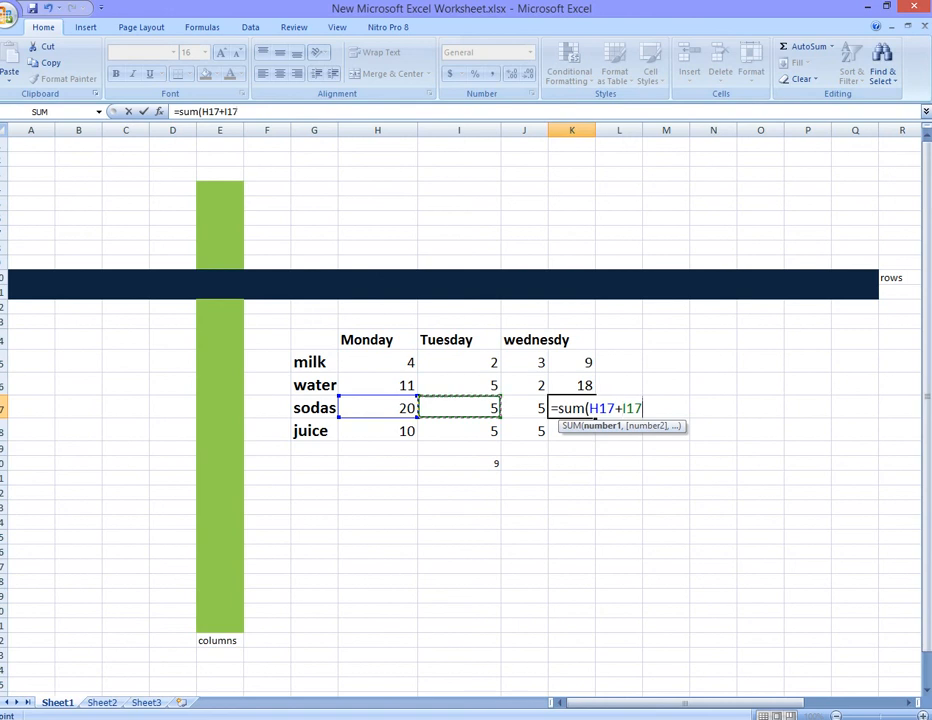
type("+")
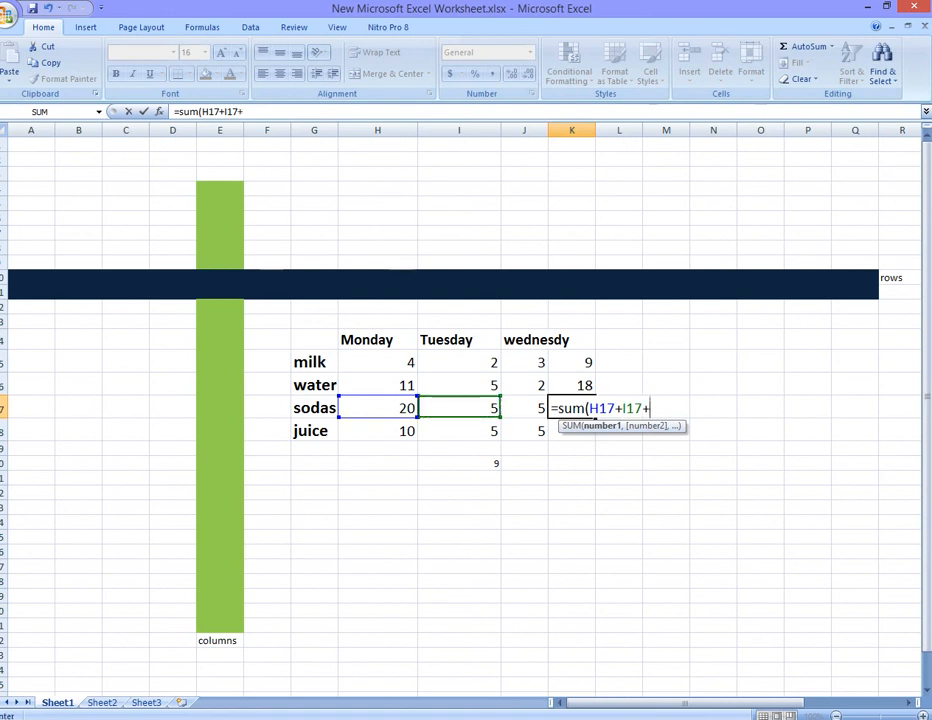
left_click(524, 408)
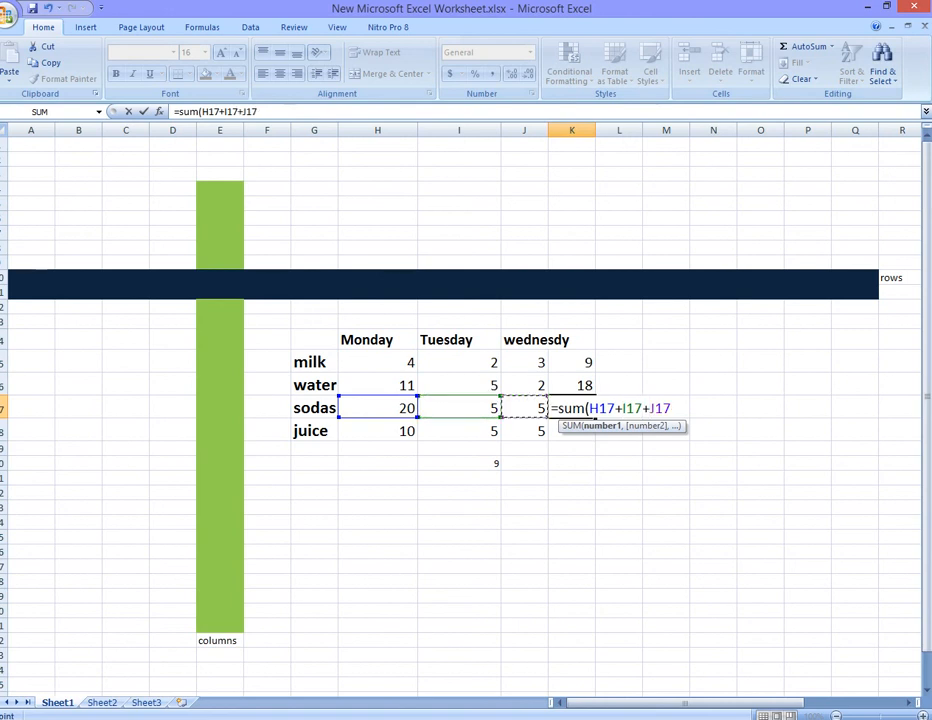
type(")")
key("Return")
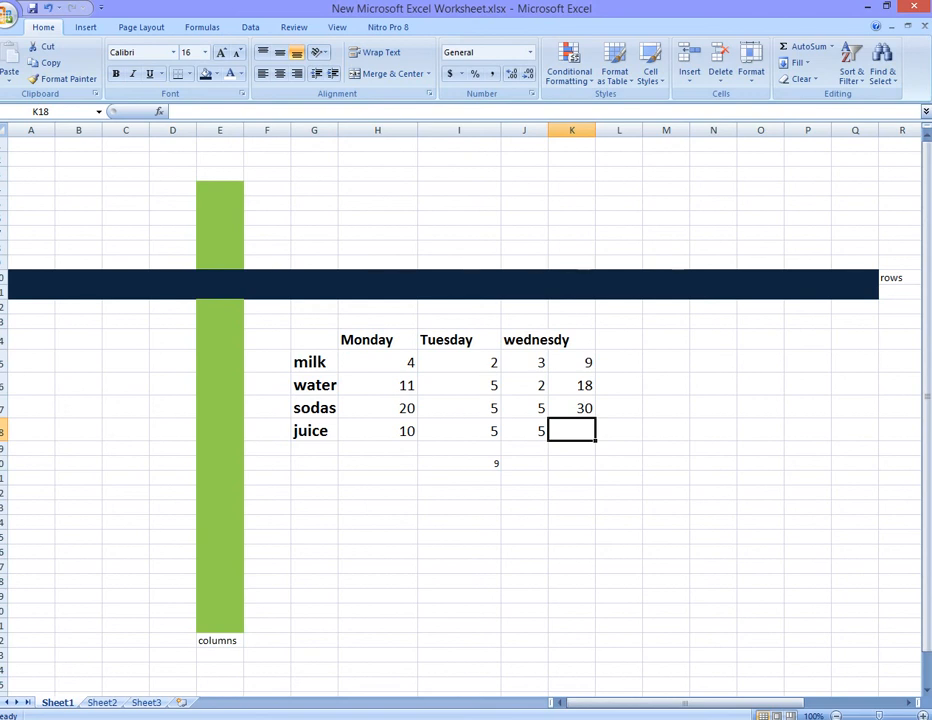
- Enter the heading total in K14, enlarge it to 18 pt, and widen column J to fit the wednesdy heading
left_click(572, 340)
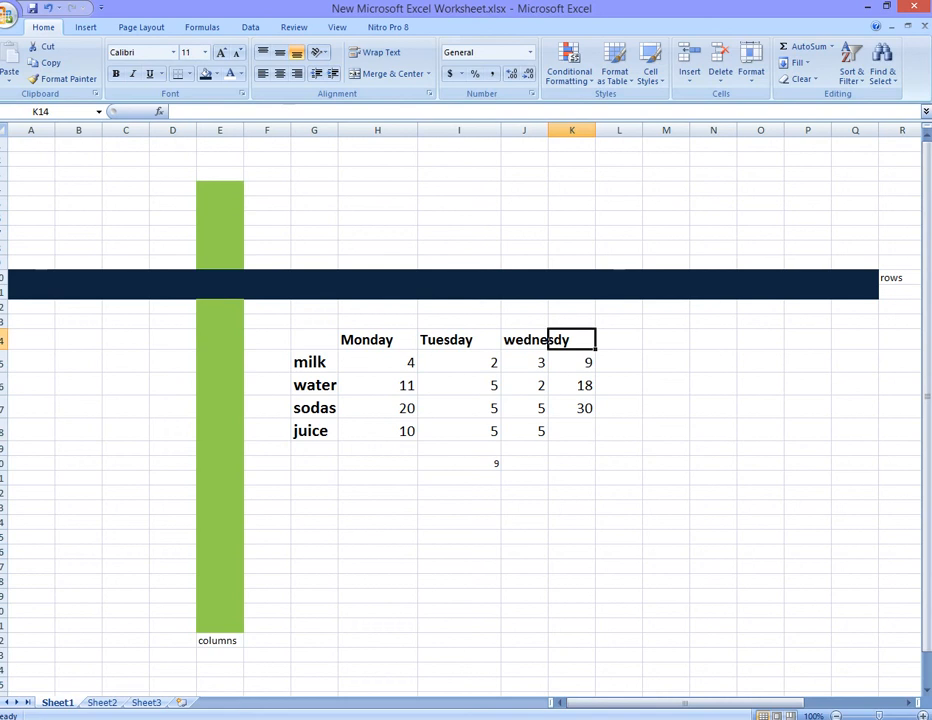
type("total")
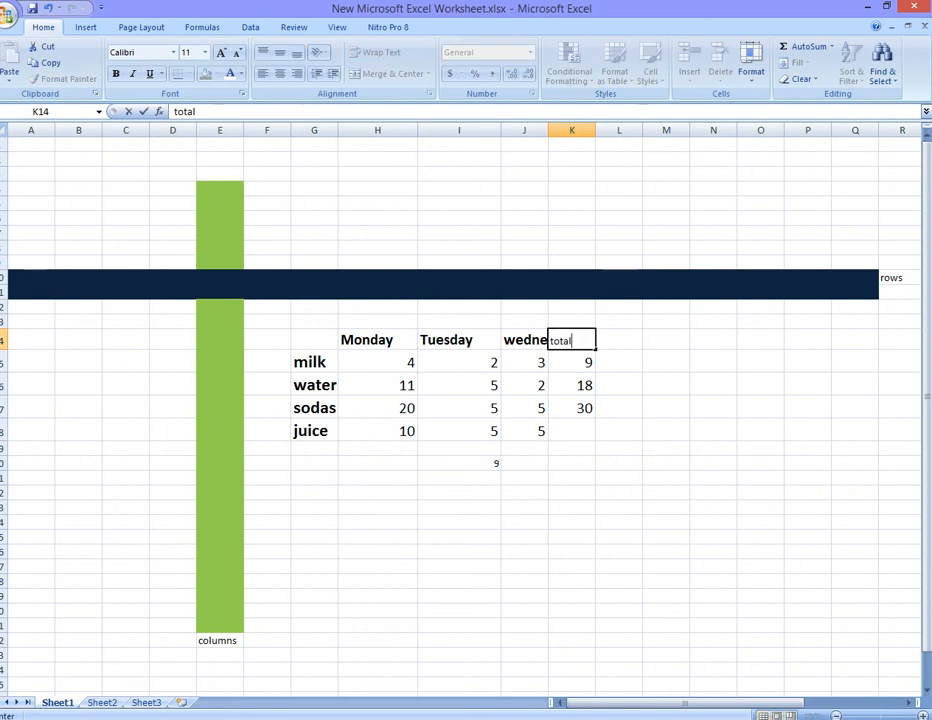
key("shift+Home")
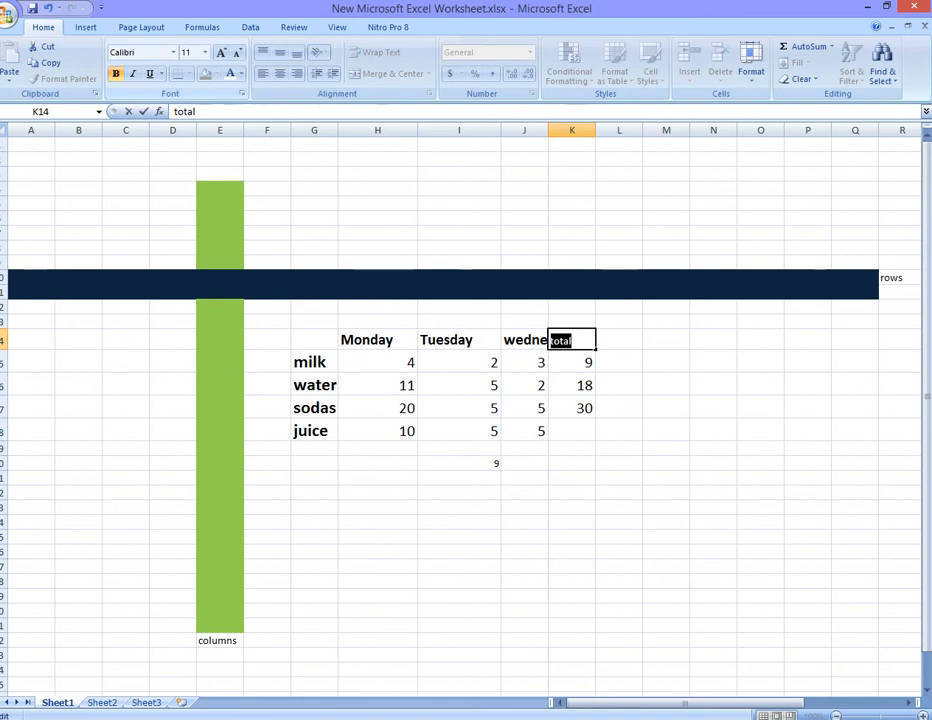
key("ctrl+shift+greater")
key("ctrl+shift+greater")
key("ctrl+shift+greater")
key("ctrl+shift+greater")
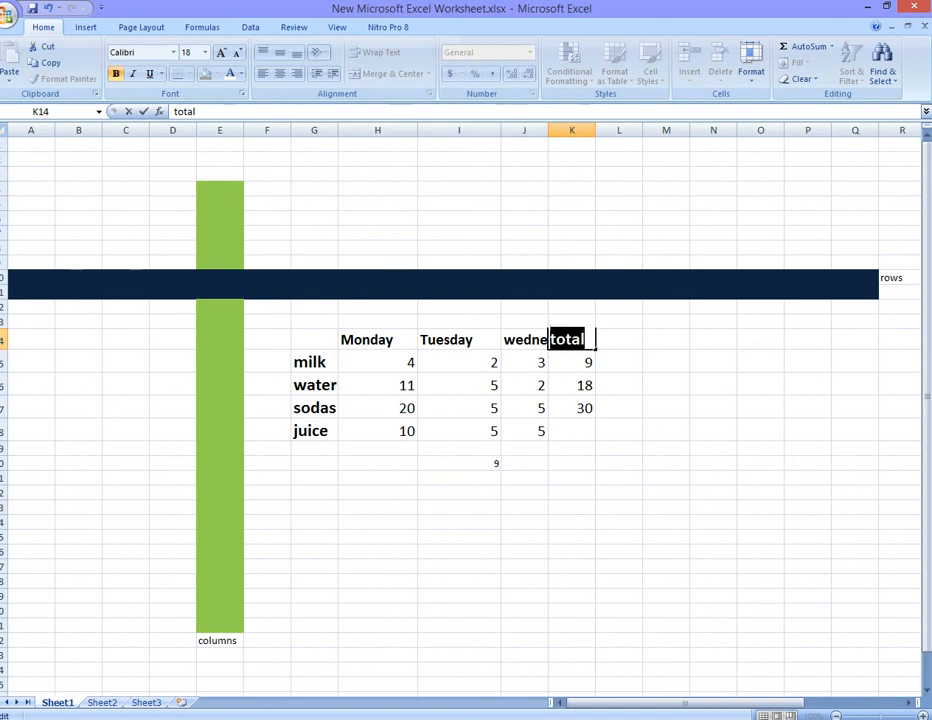
left_click(524, 145)
left_click_drag(548, 130, 580, 130)
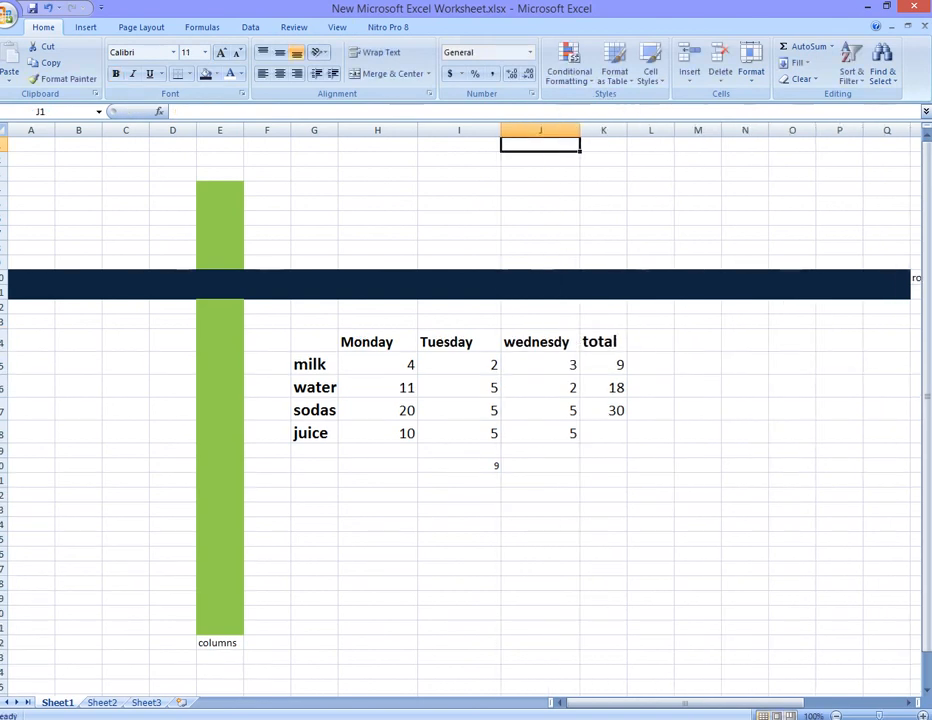
- Make the totals in K15 to K18 bold and fill them yellow
left_click_drag(603, 364, 603, 432)
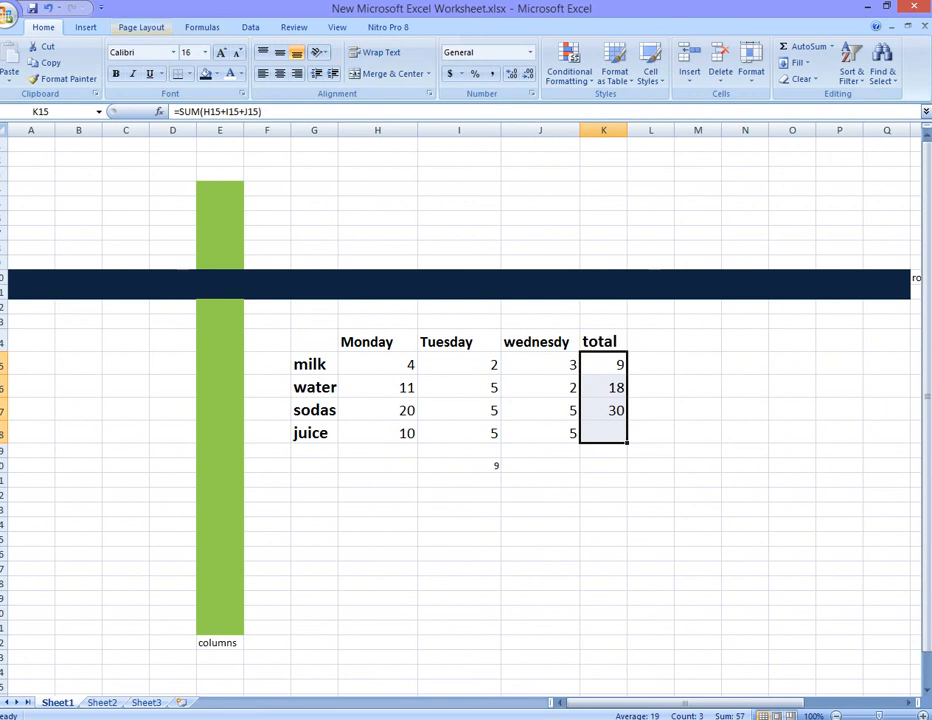
left_click(115, 73)
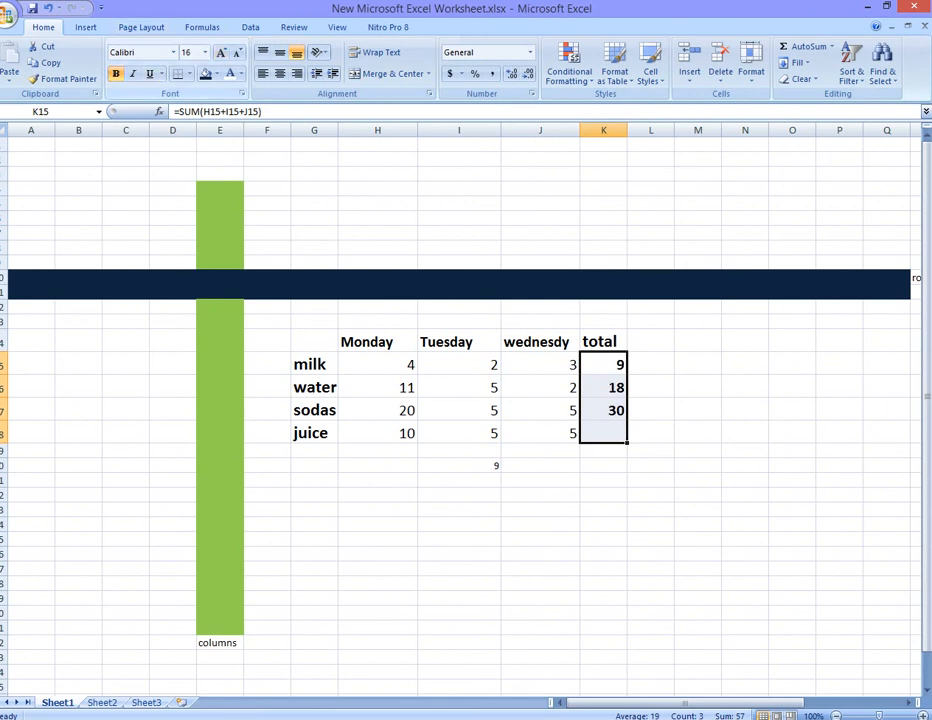
left_click(216, 73)
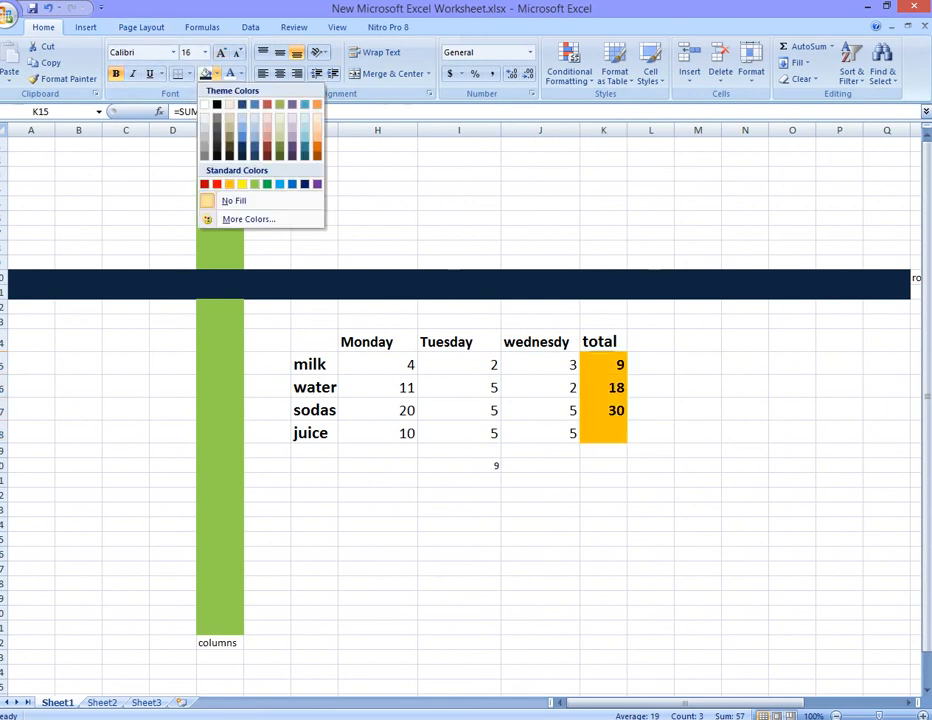
left_click(242, 184)
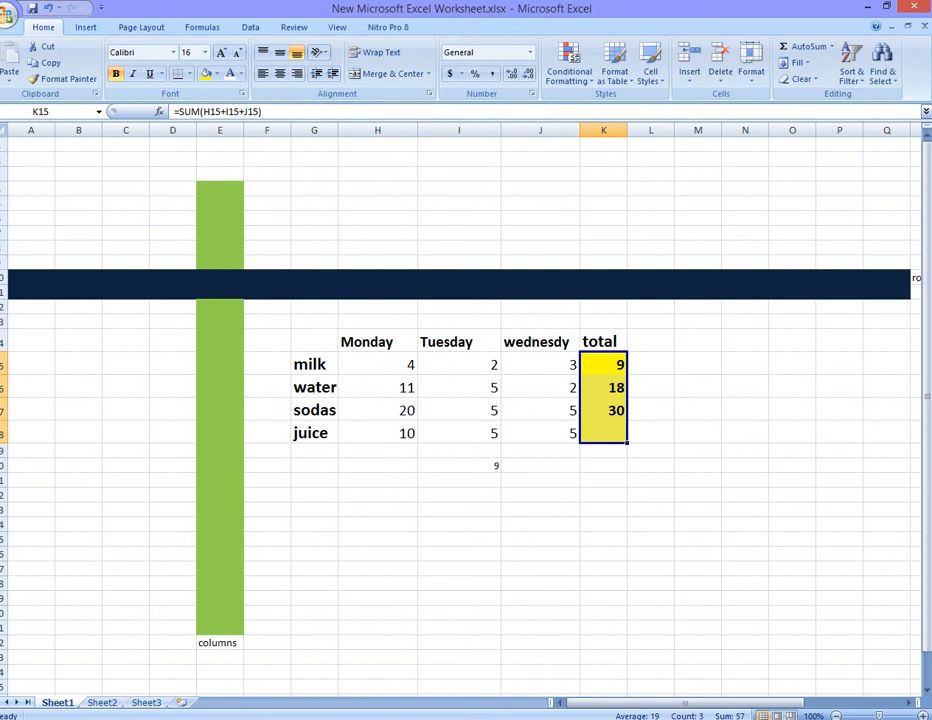
- Enter a SUM formula in K18 adding H18, I18 and J18 for the juice row total
left_click(603, 433)
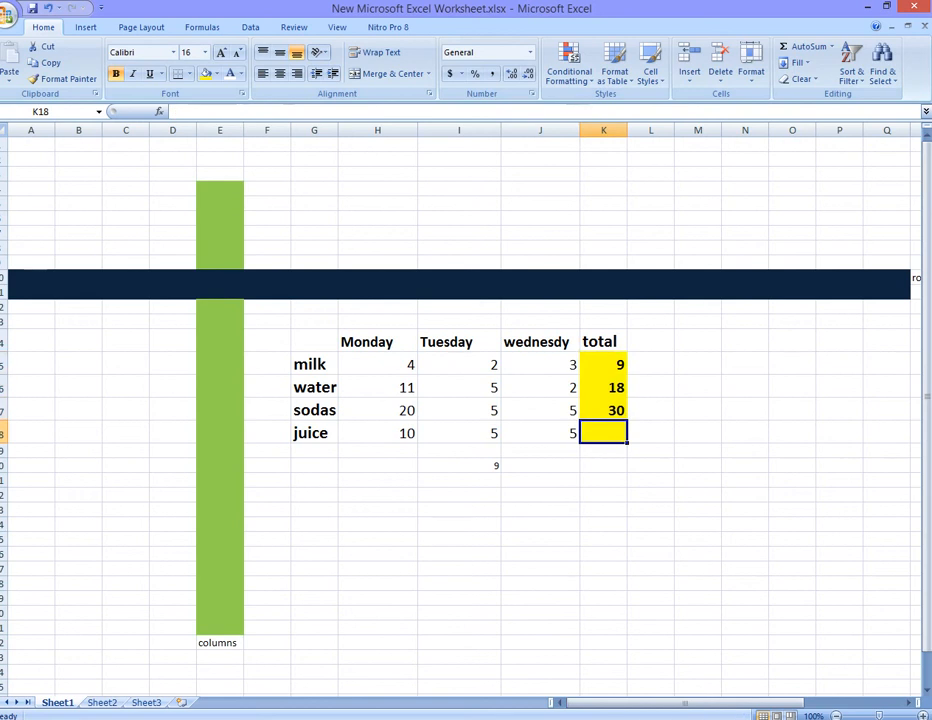
type("=su")
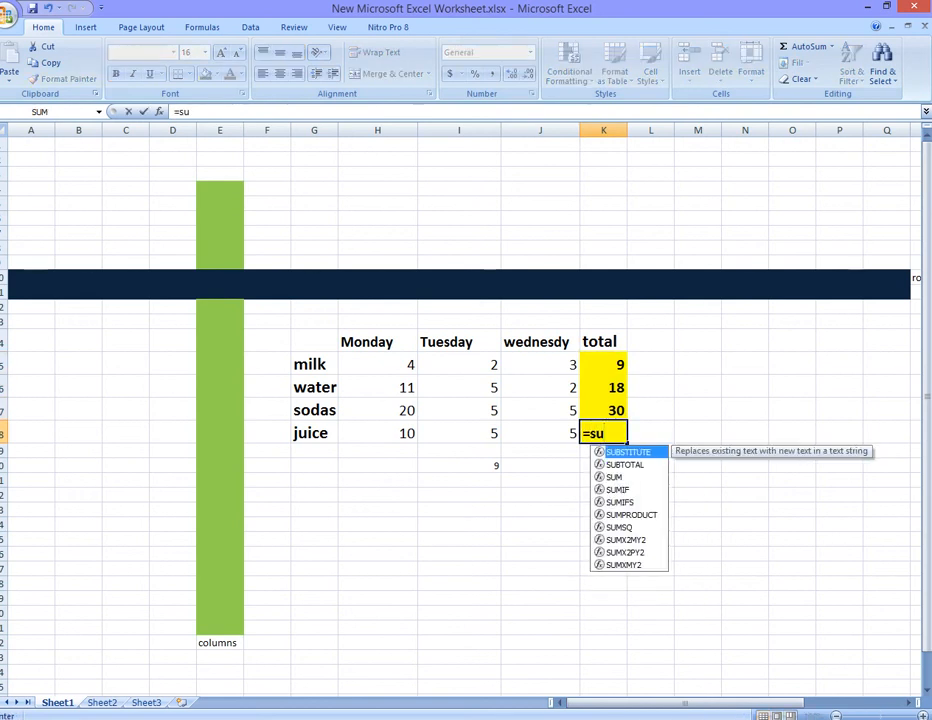
type("m")
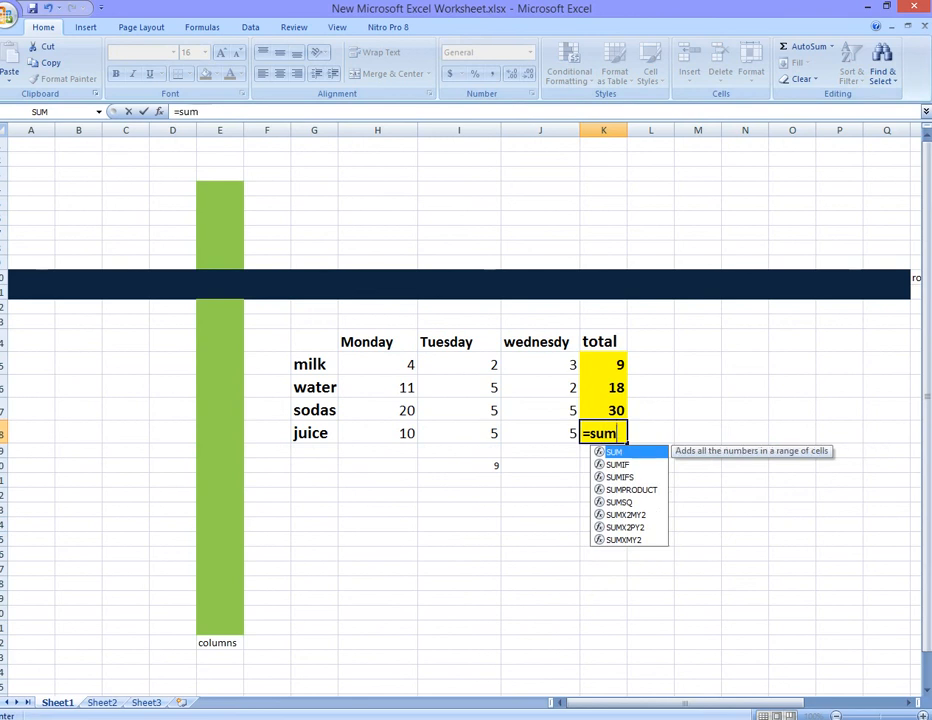
type("(")
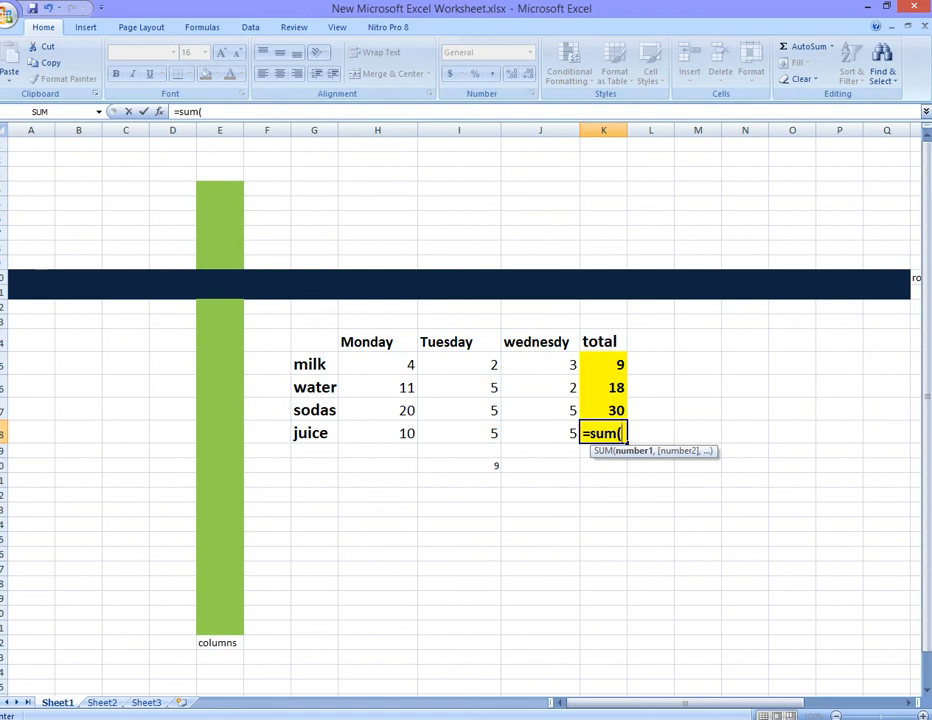
left_click(378, 433)
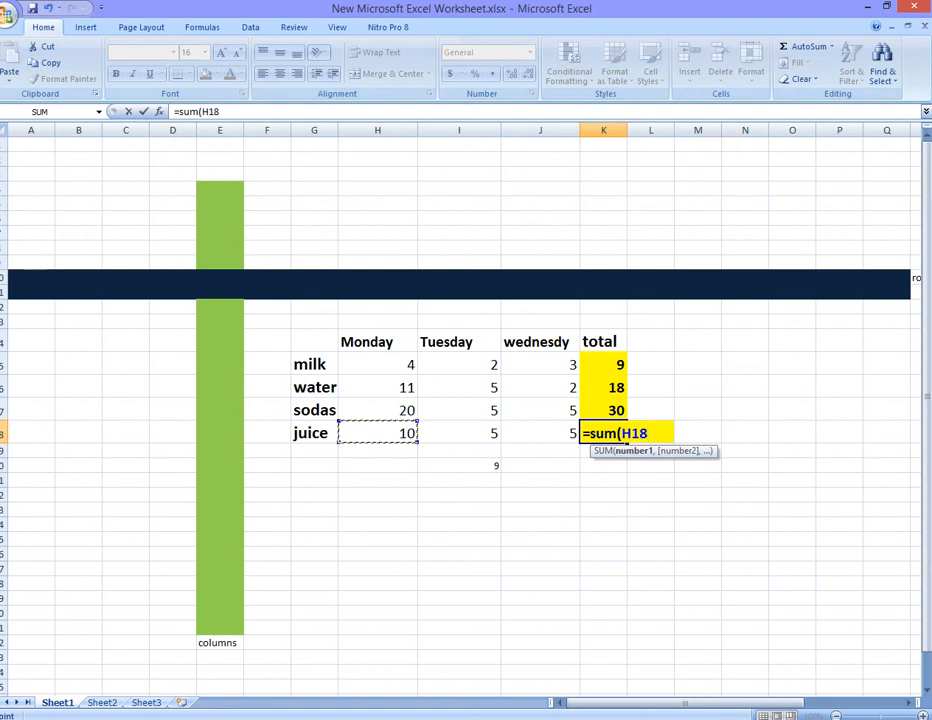
type("+")
left_click(459, 433)
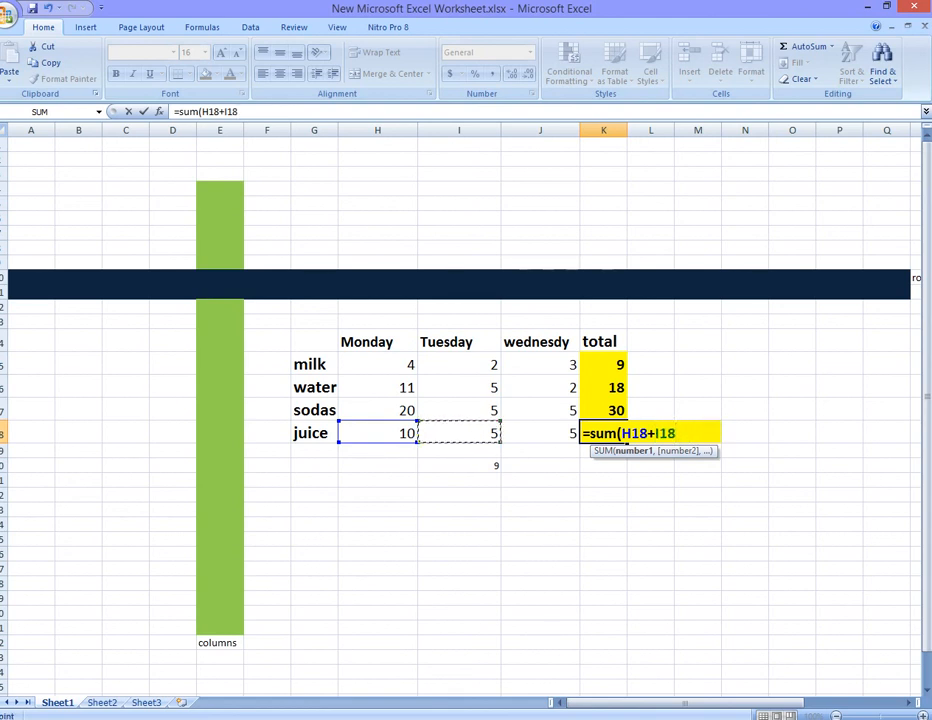
type("+")
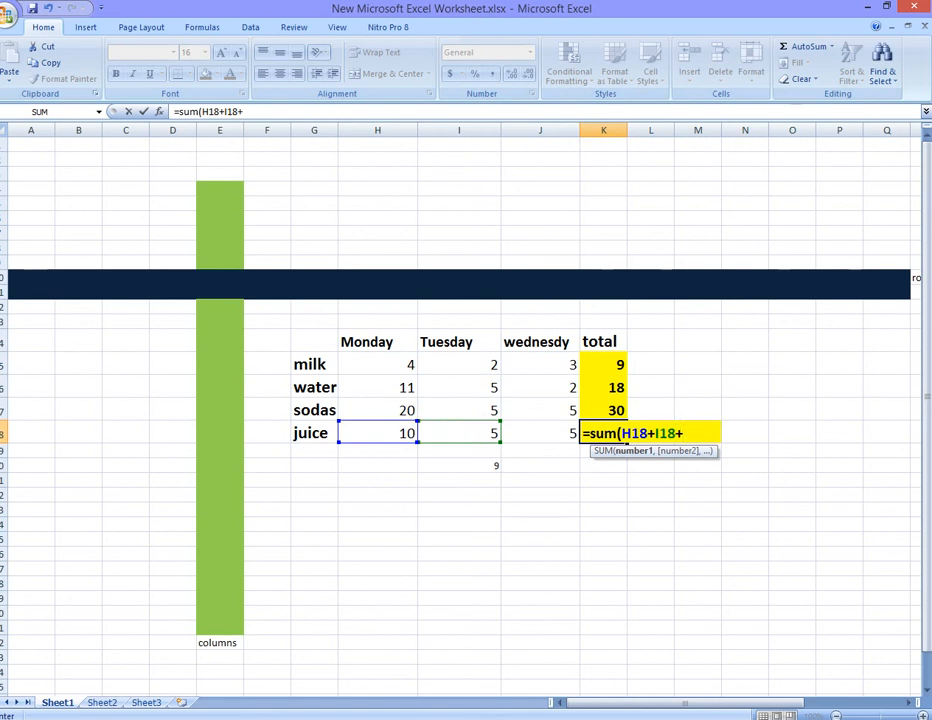
left_click(540, 433)
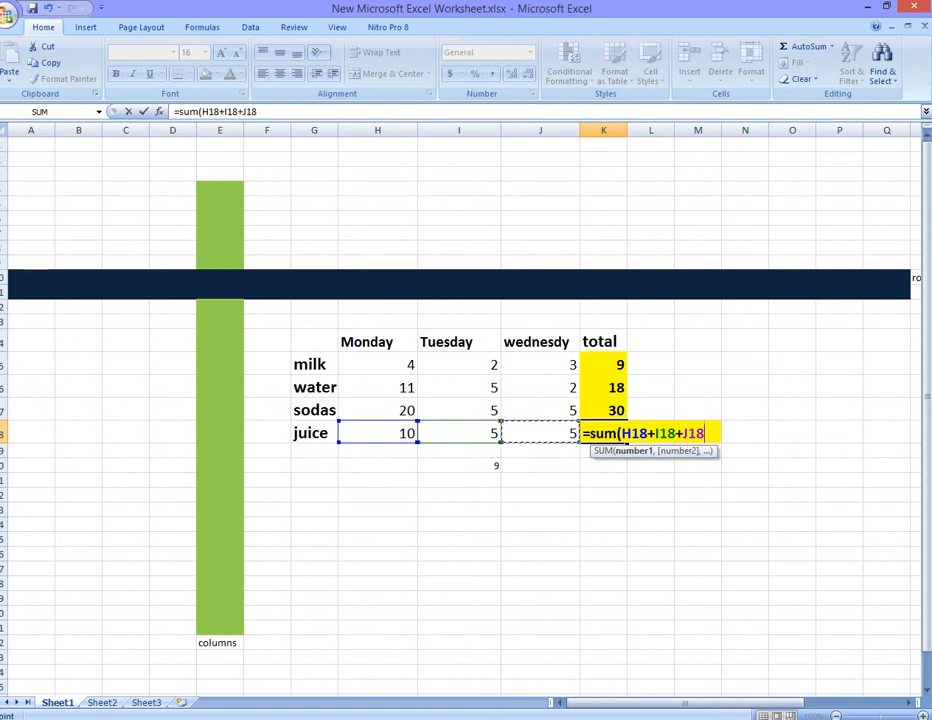
type(")")
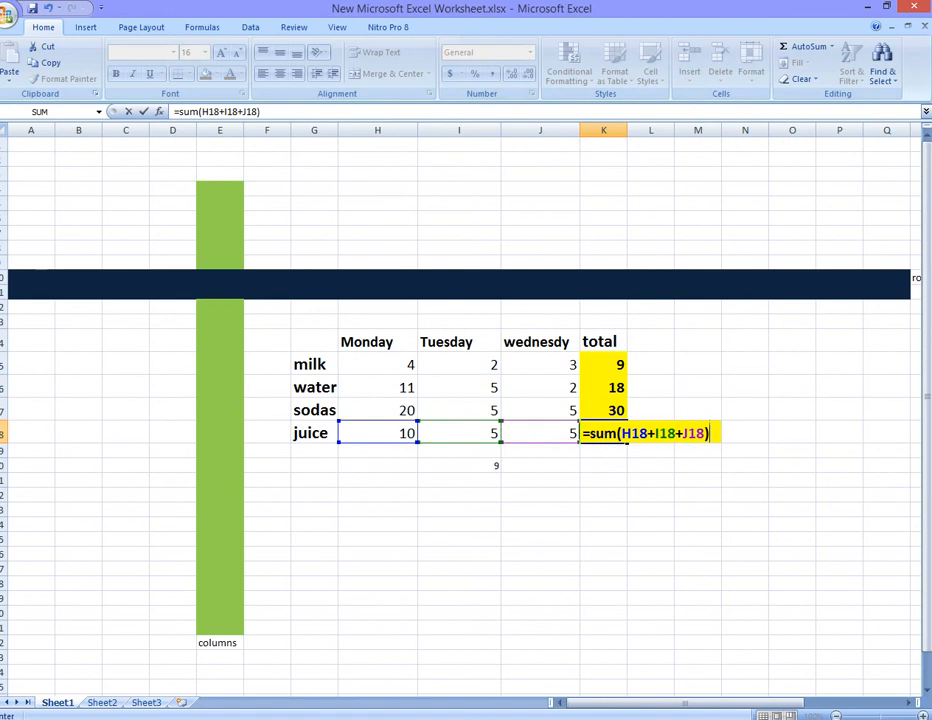
key("Return")
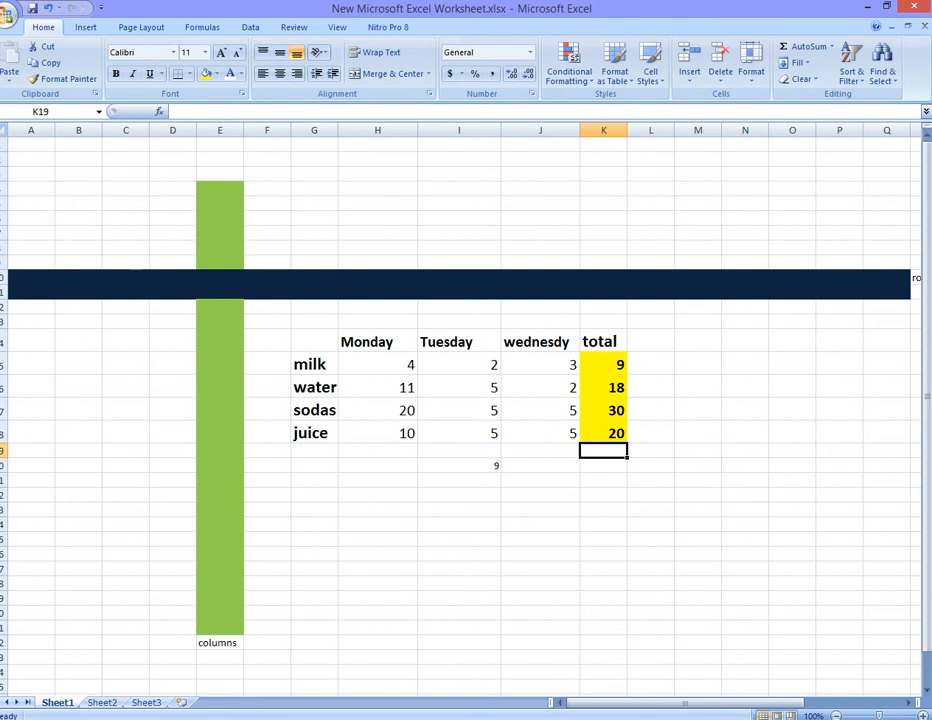
- Select the milk row values H15 to J15 to examine them
left_click(698, 364)
left_click_drag(378, 364, 540, 364)
left_click(698, 364)
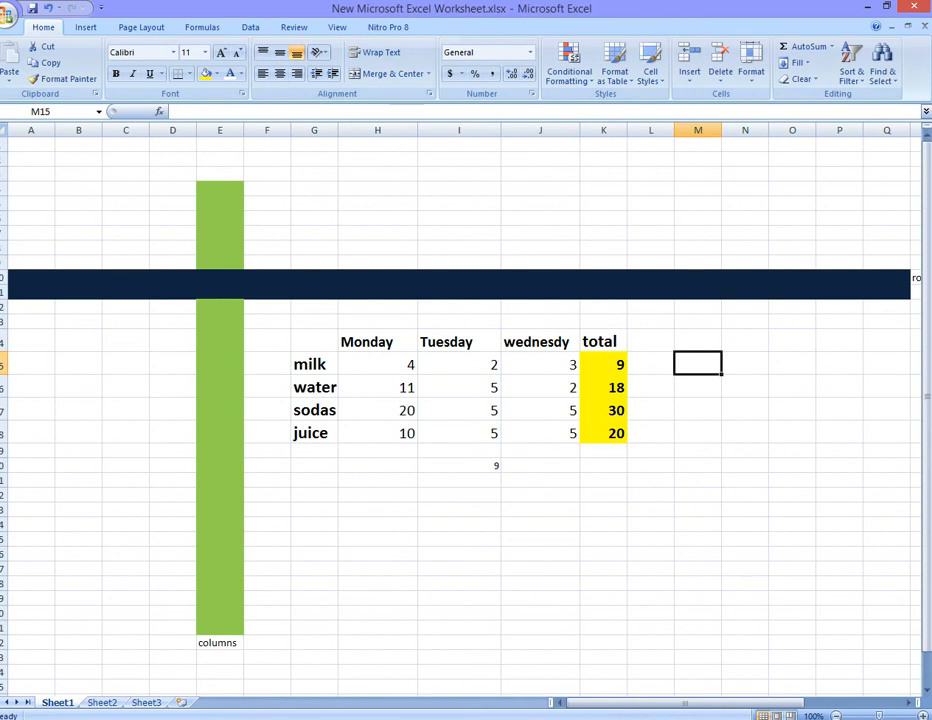
- Enter the title addition in I13 above the table and enlarge its font to 24
left_click(459, 322)
type("a")
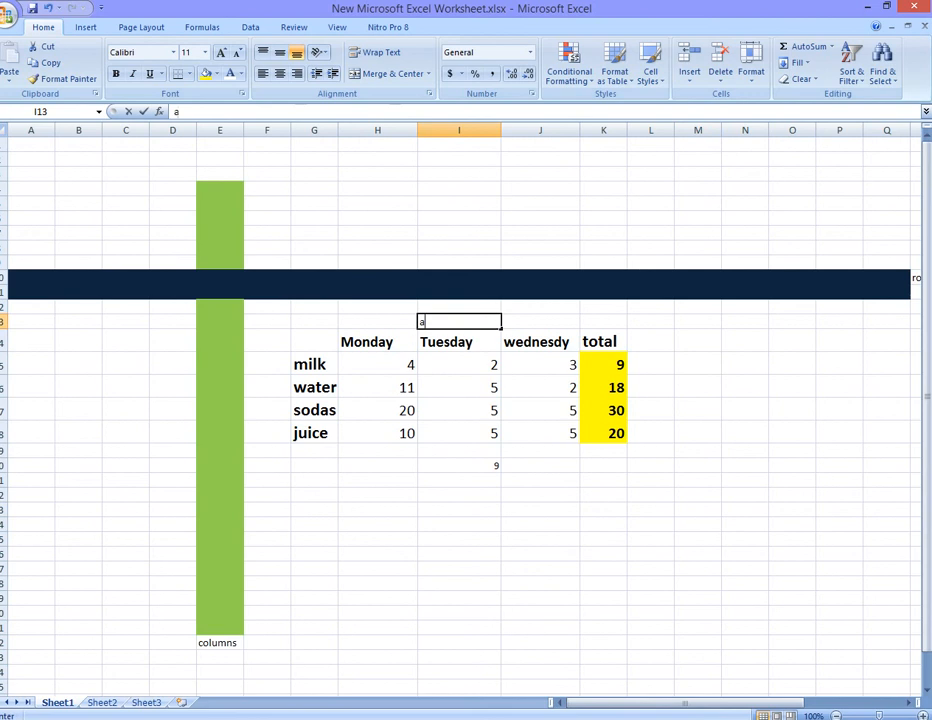
type("ddit")
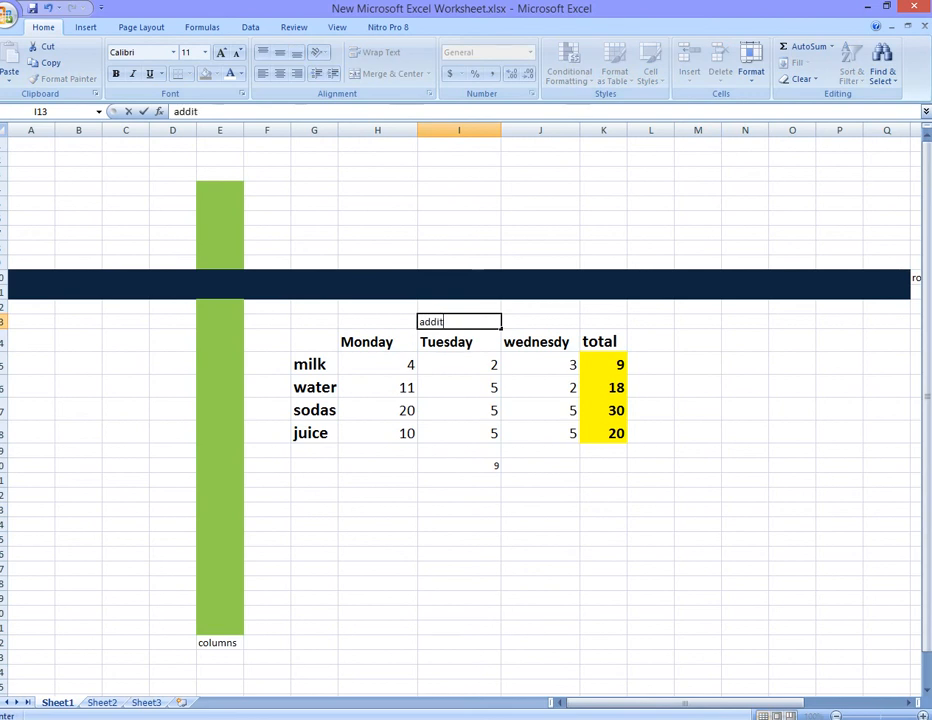
type("ion")
left_click(459, 328)
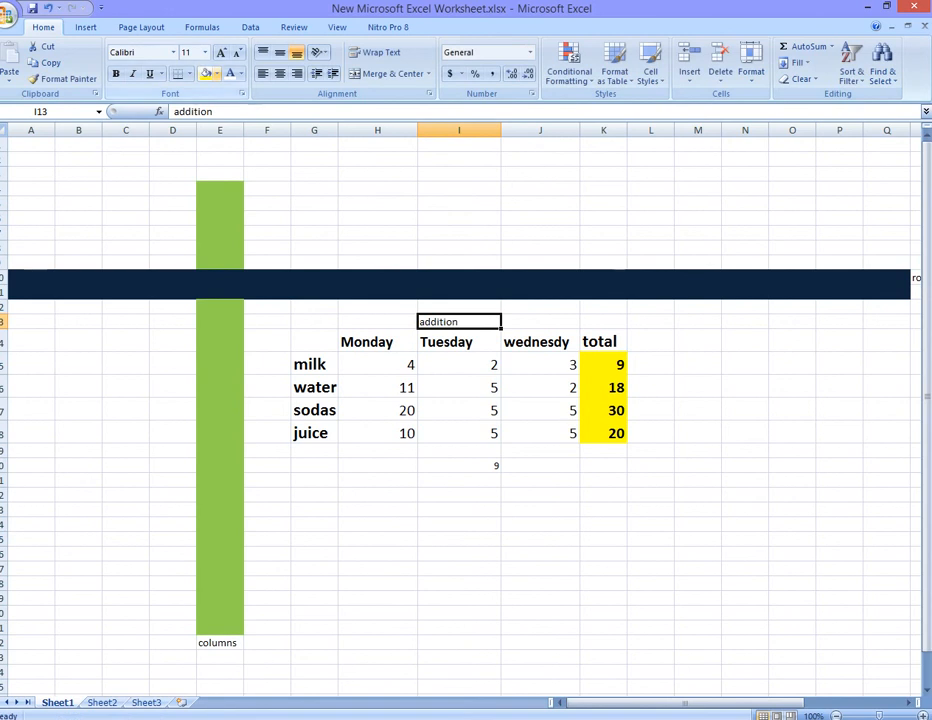
left_click(221, 53)
left_click(221, 53)
left_click(221, 53)
left_click(221, 53)
left_click(221, 53)
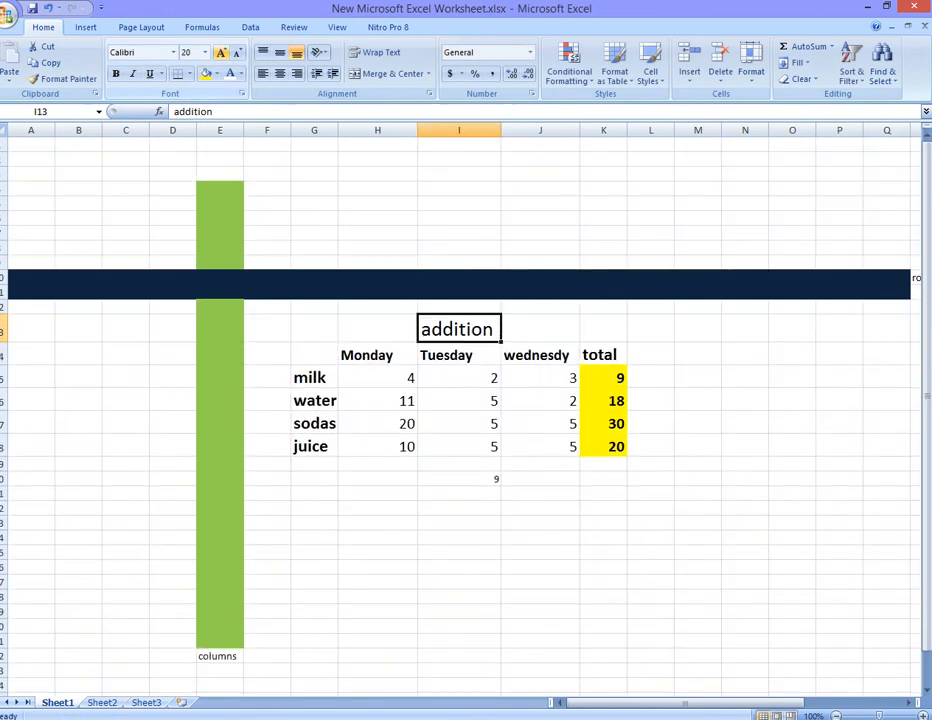
left_click(221, 53)
left_click(221, 53)
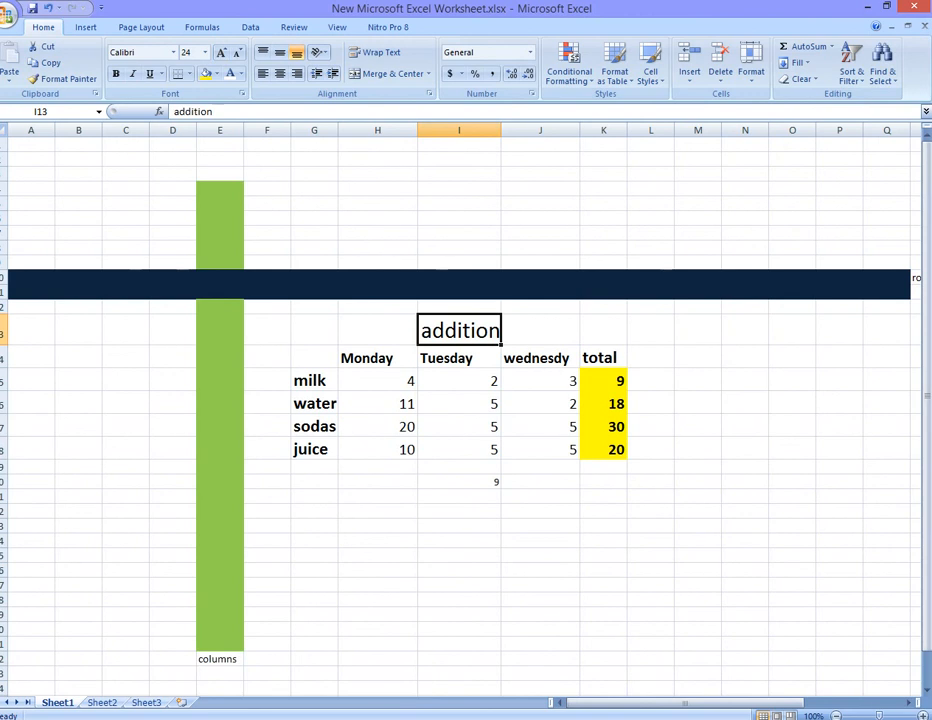
- Capitalize the title in I13 to Addition
double_click(433, 331)
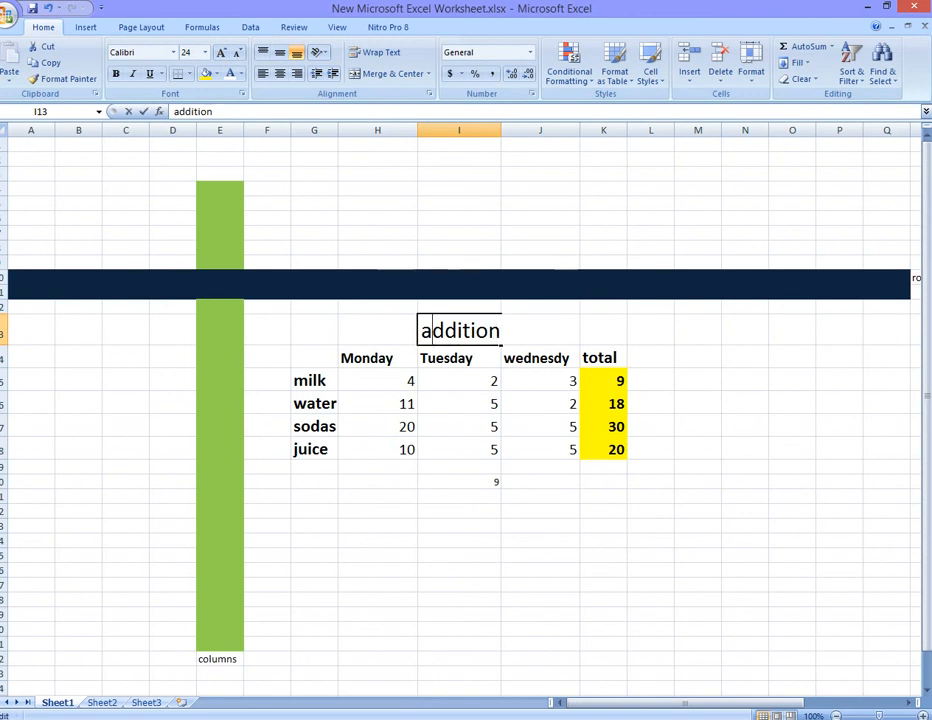
left_click_drag(433, 331, 422, 331)
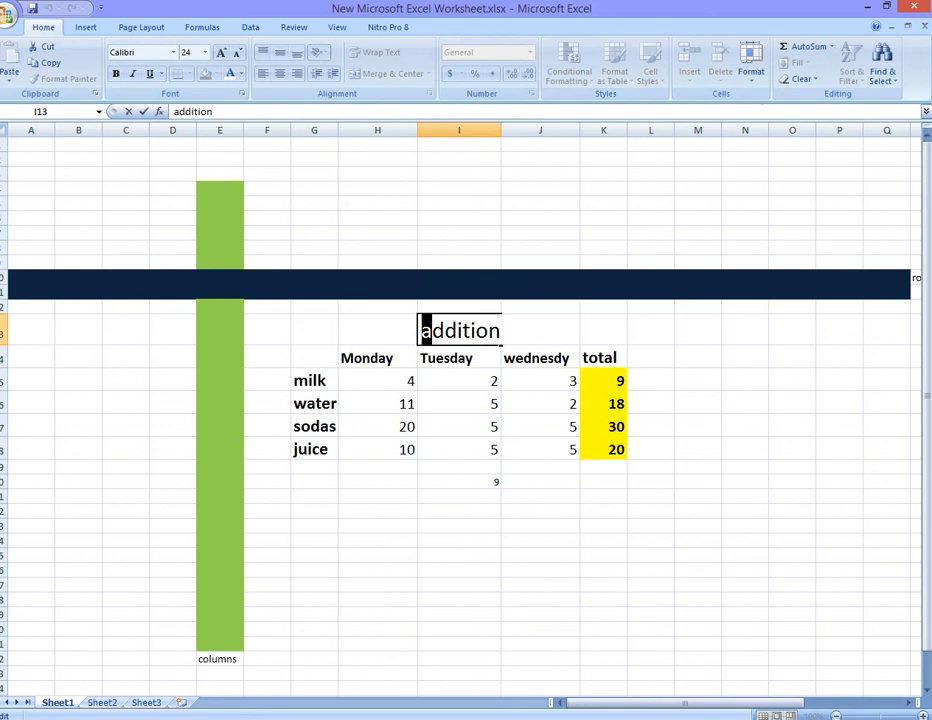
type("A")
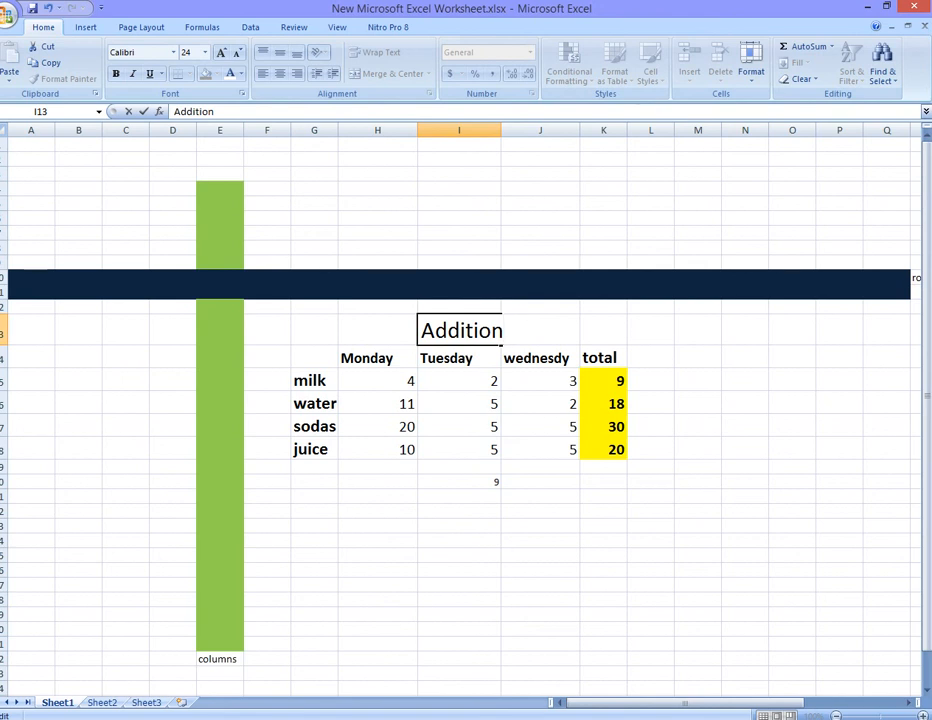
left_click(752, 719)
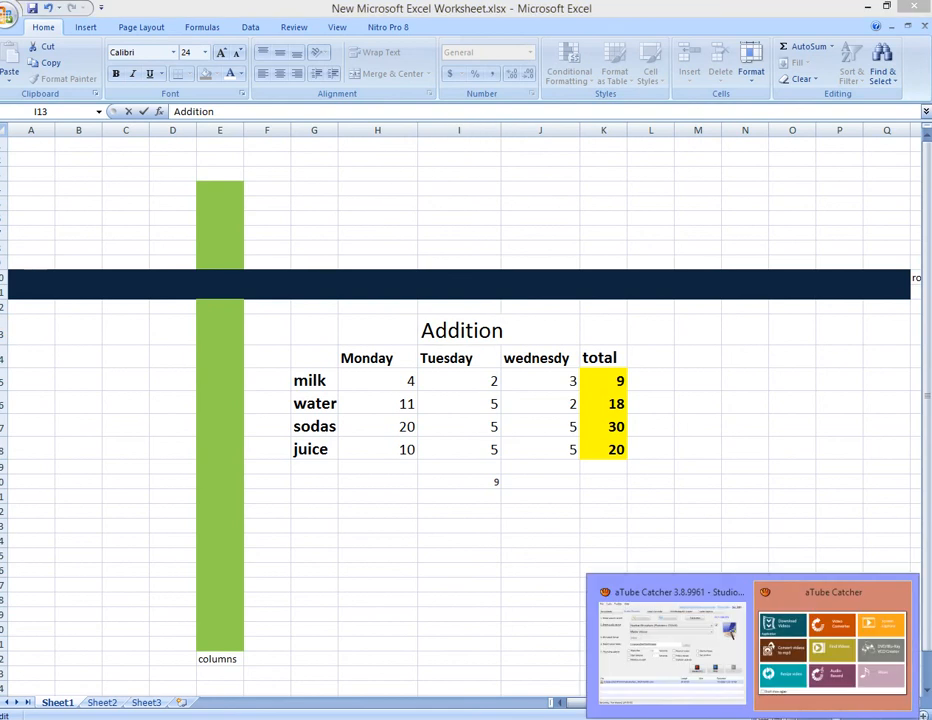
left_click(672, 648)
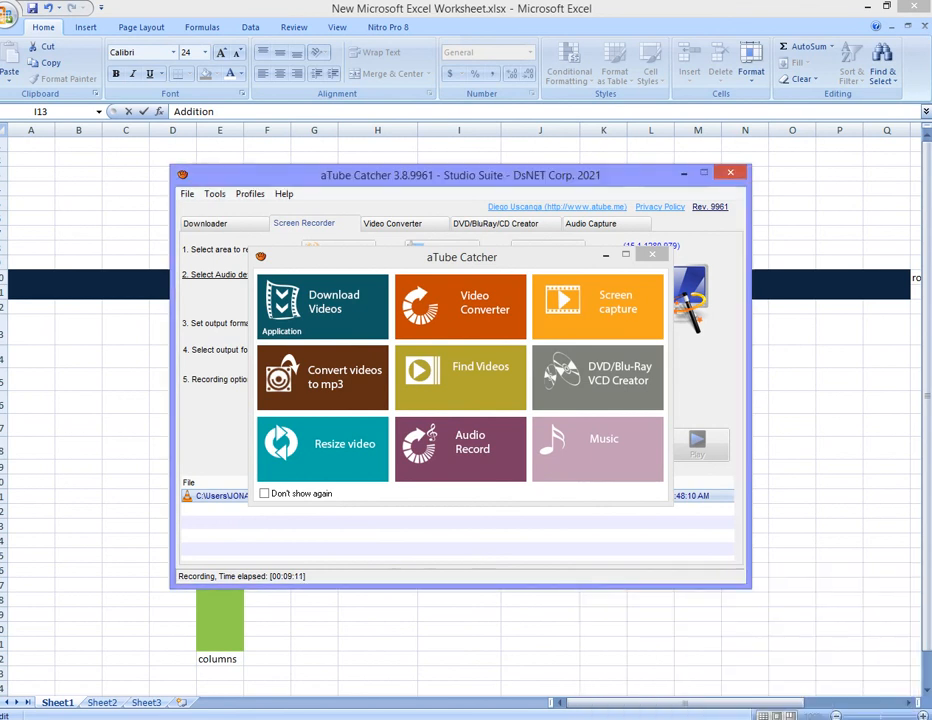
left_click(652, 254)
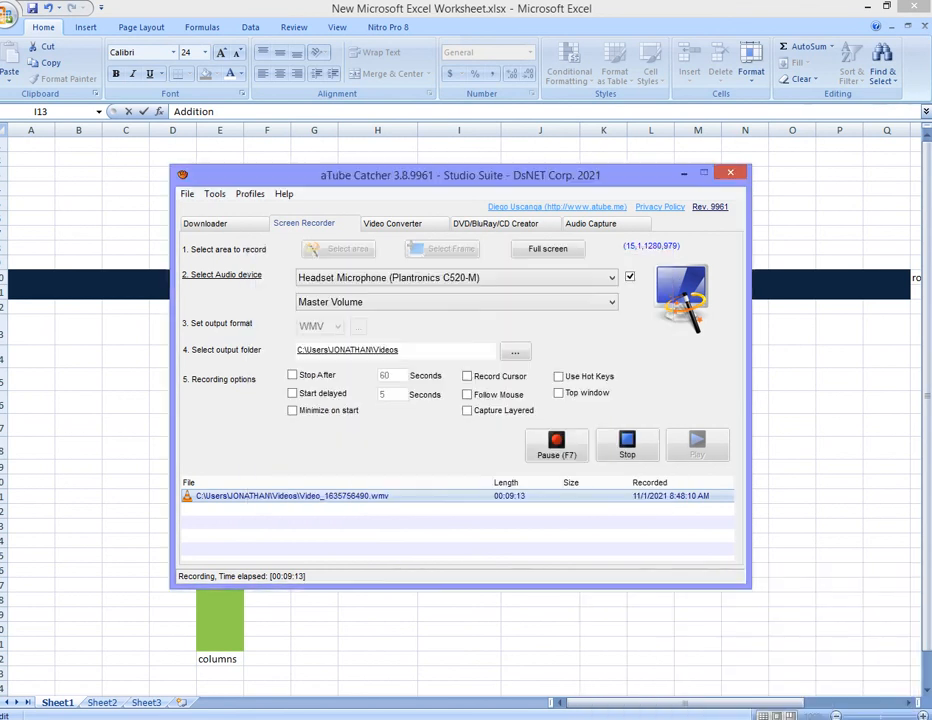